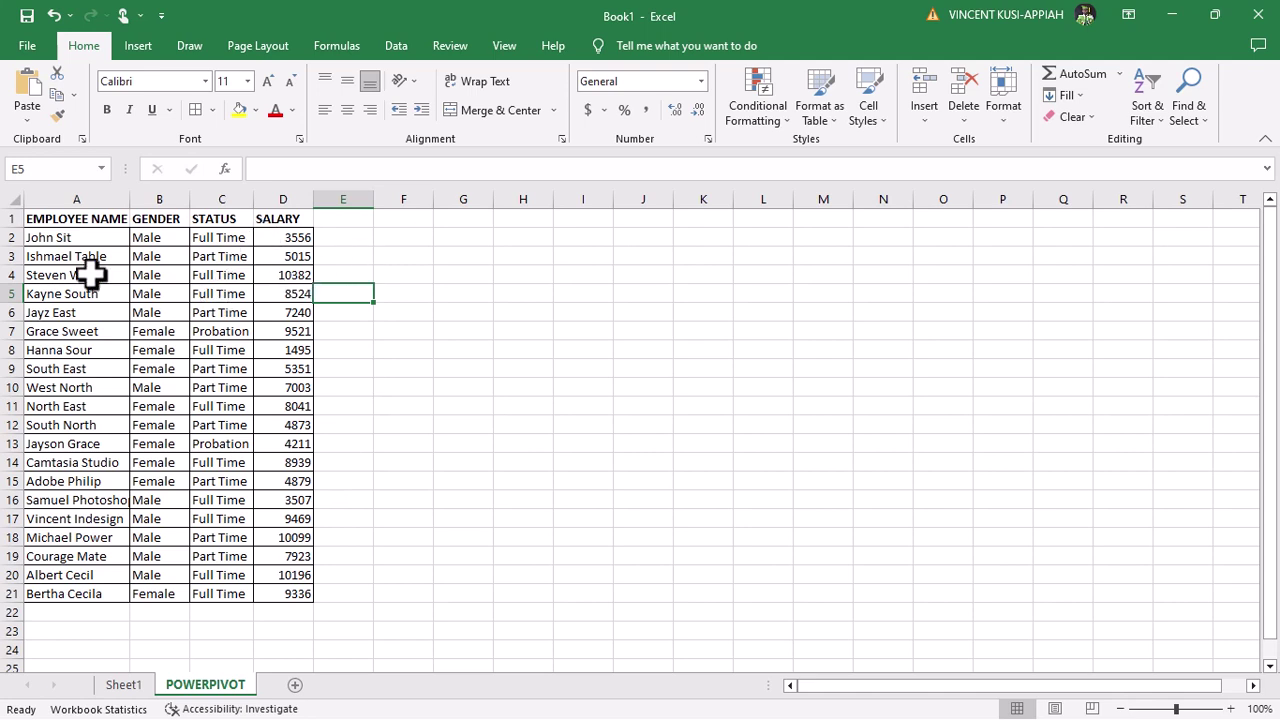
Step: Select the employee table A1:D21, headers included
{"action": "left_click_drag", "start_coordinate": [33, 216], "coordinate": [288, 594]}
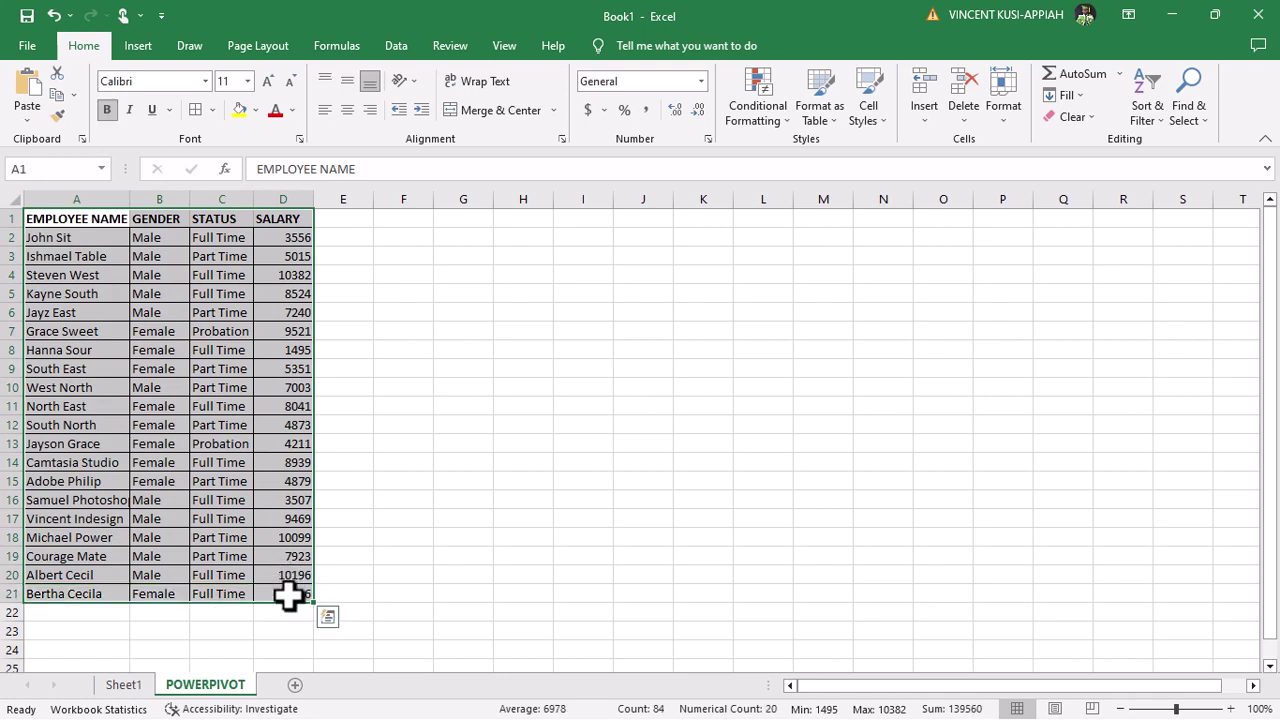
Step: Insert the recommended 'Count of EMPLOYEE NAME by STATUS' PivotTable on a new sheet
{"action": "left_click", "coordinate": [125, 47]}
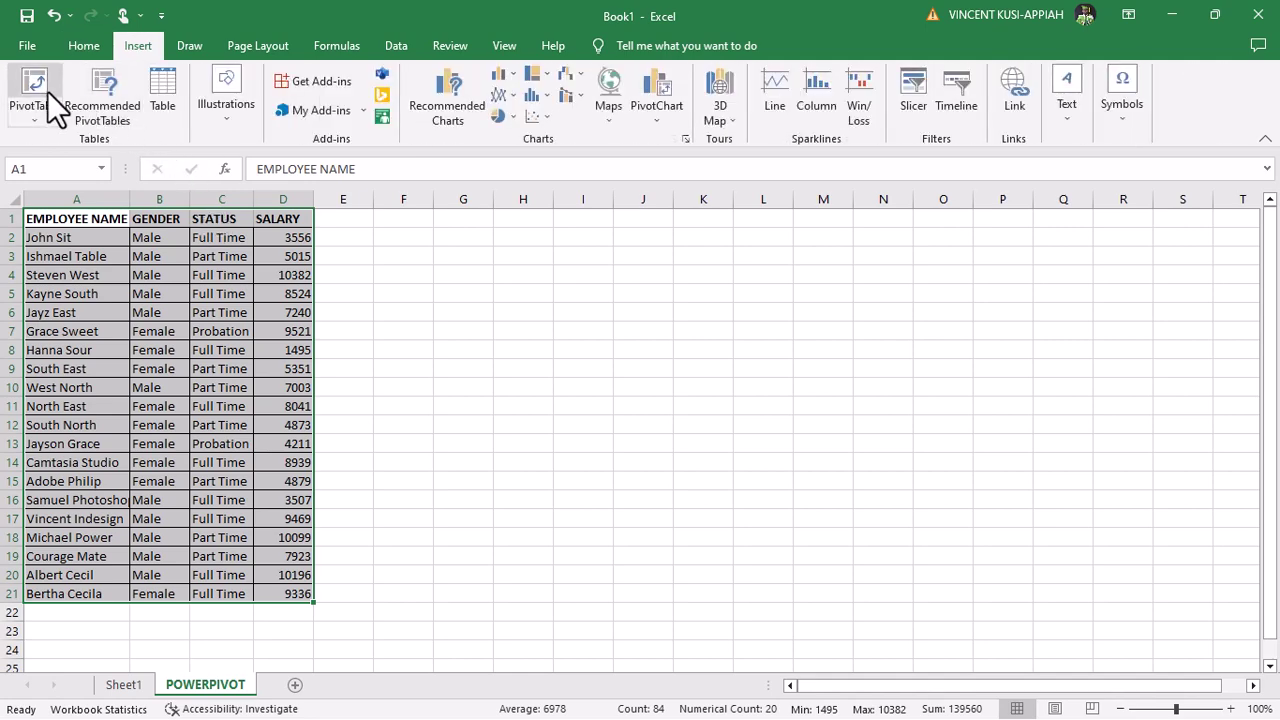
{"action": "left_click", "coordinate": [100, 81]}
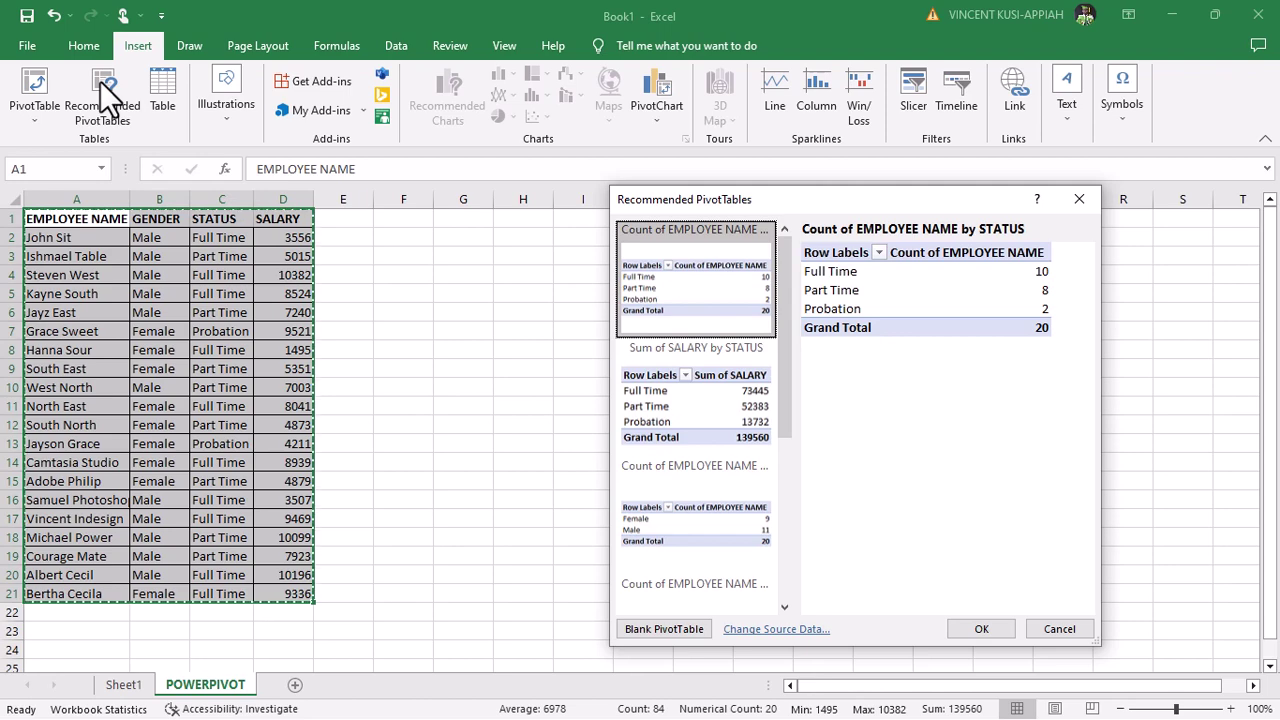
{"action": "double_click", "coordinate": [681, 284]}
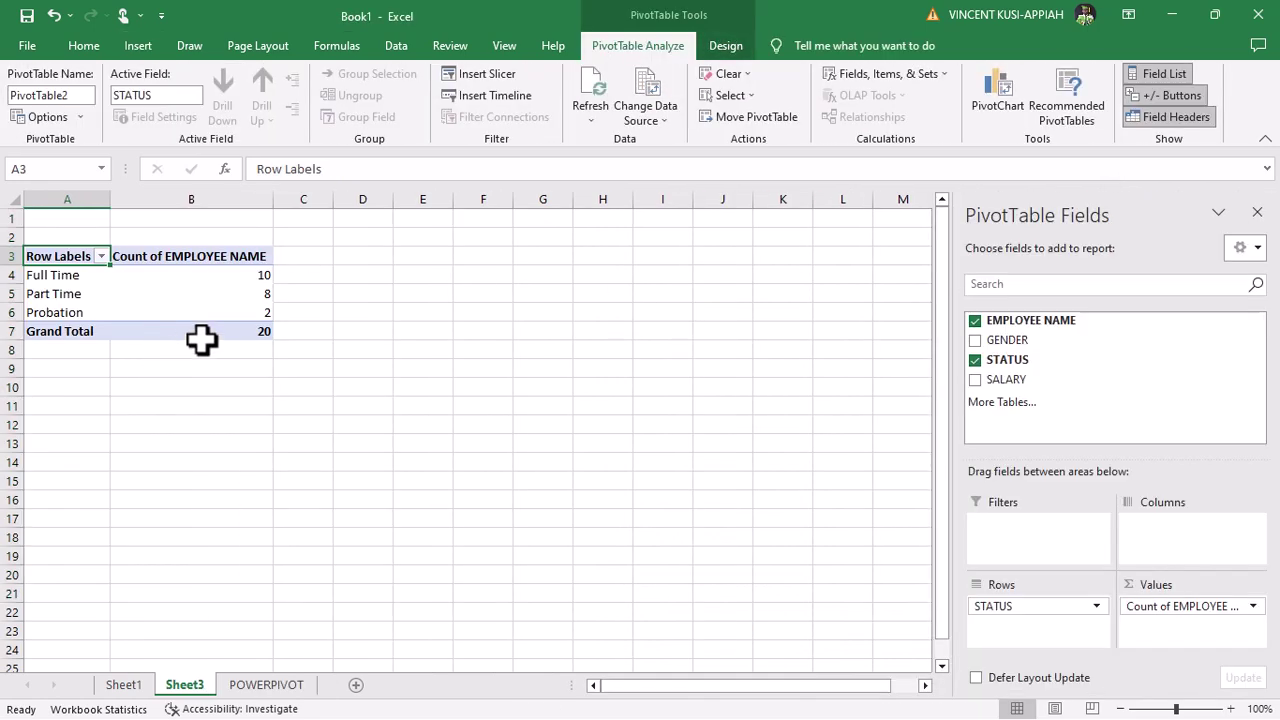
Step: Add SALARY to the pivot values as Sum of SALARY
{"action": "mouse_move", "coordinate": [200, 340]}
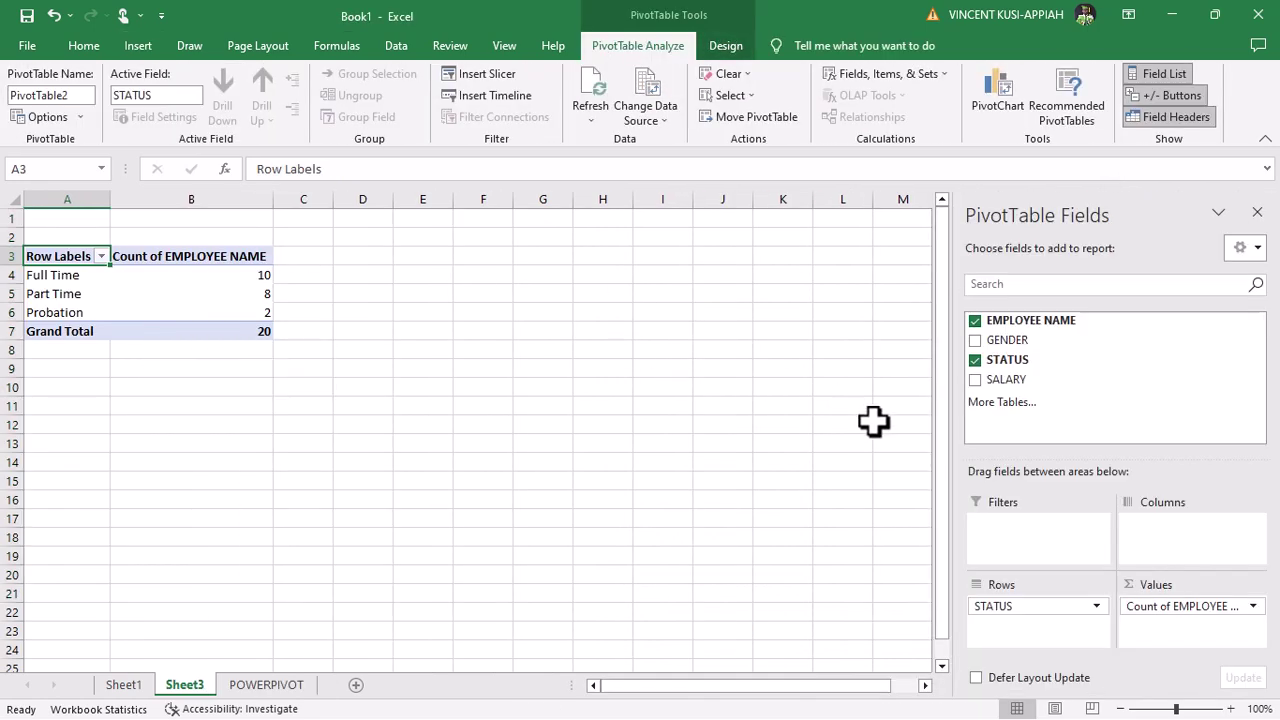
{"action": "left_click", "coordinate": [976, 380]}
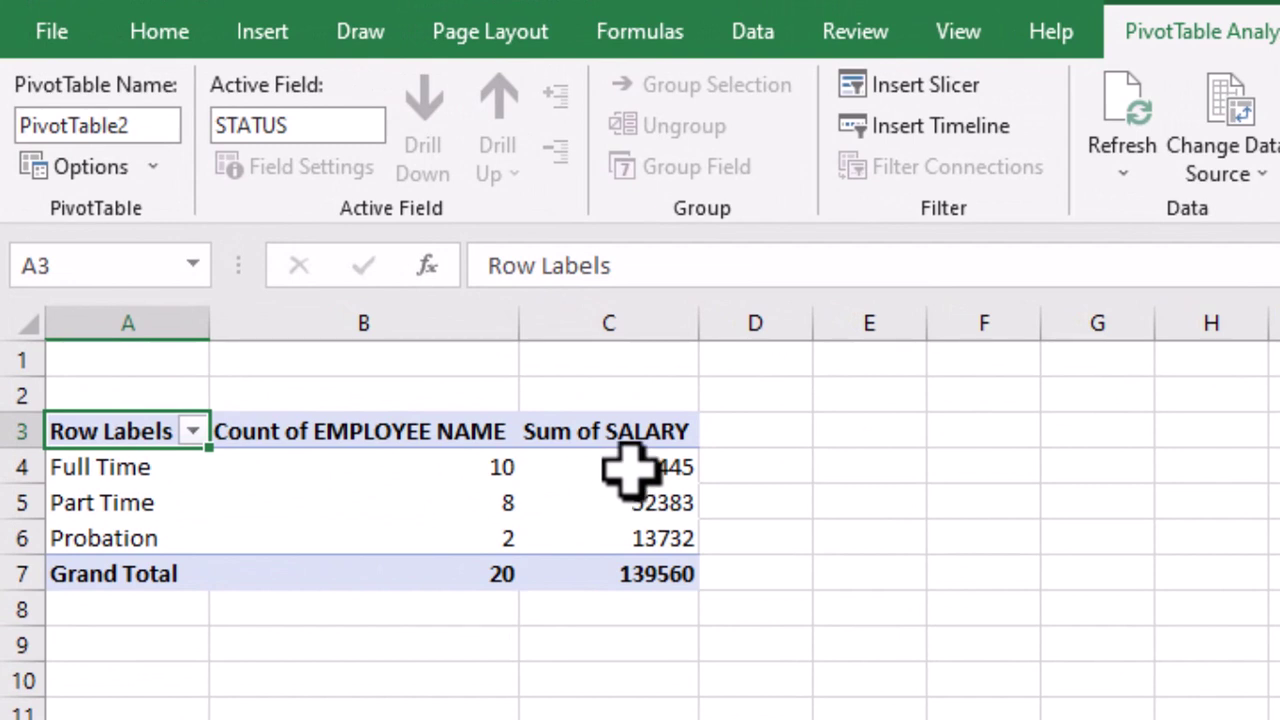
Step: Change the Sum of SALARY value field to summarise by Average
{"action": "left_click", "coordinate": [625, 468]}
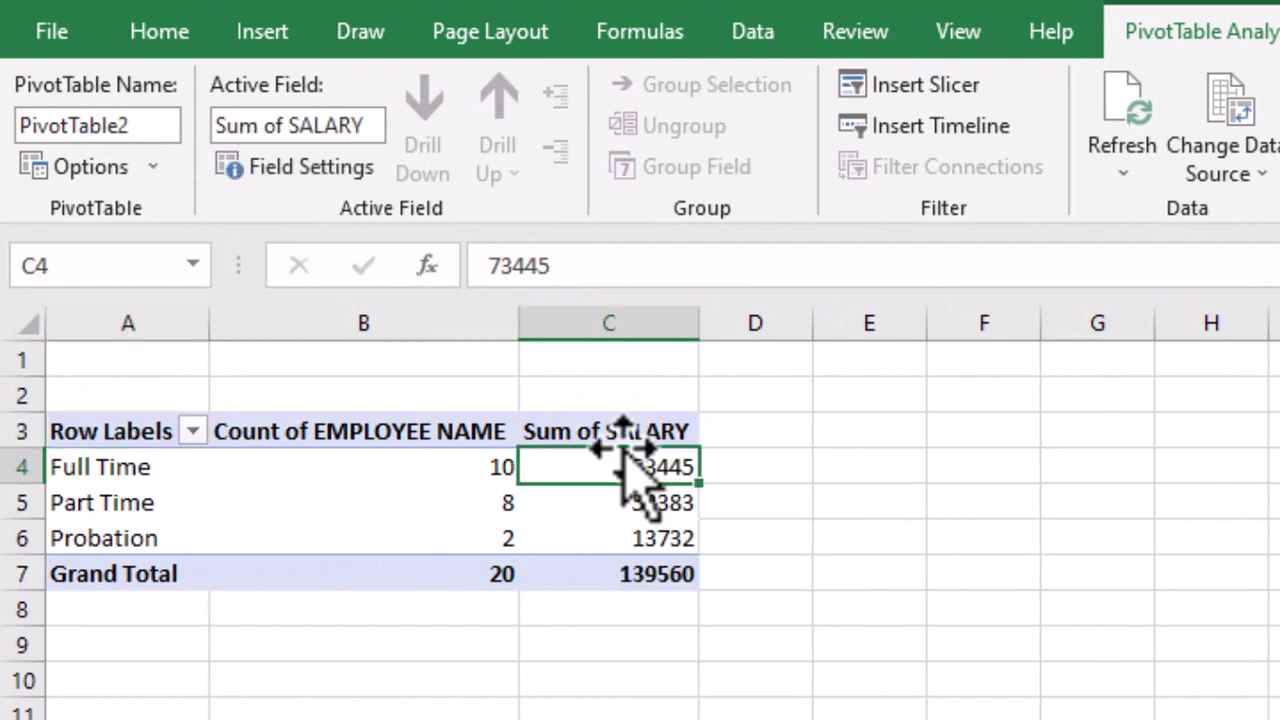
{"action": "left_click", "coordinate": [608, 413]}
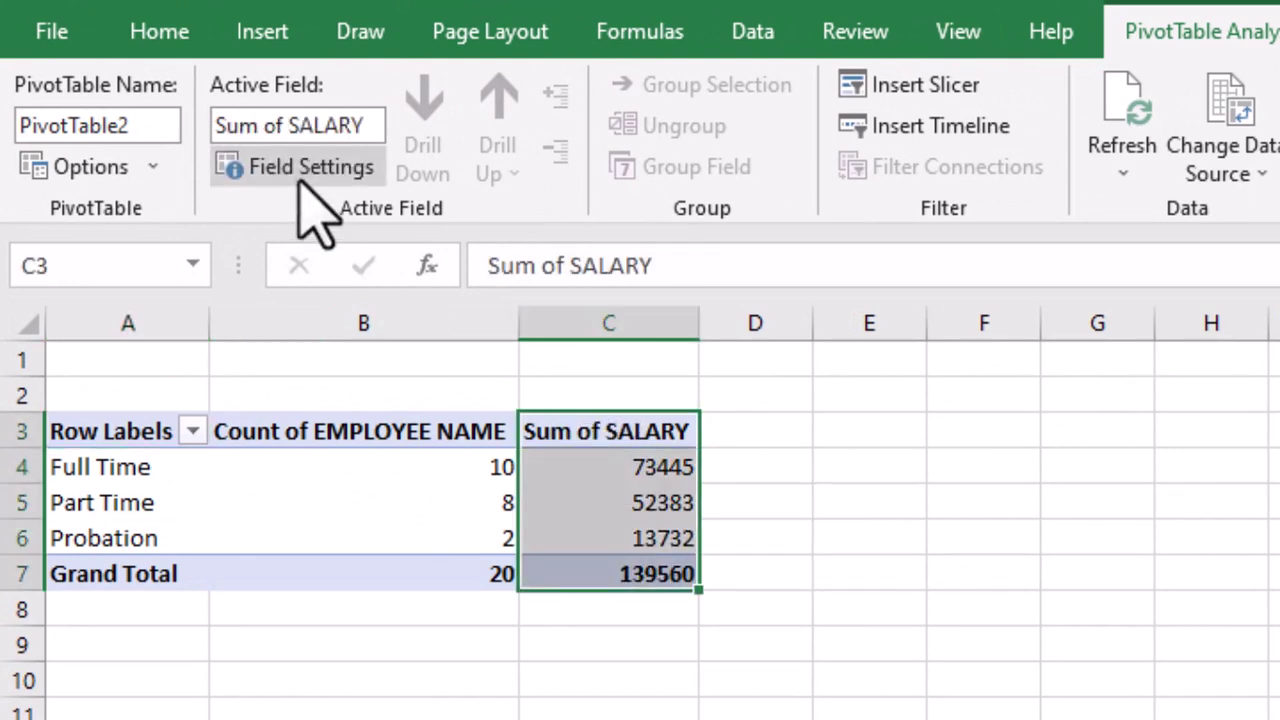
{"action": "left_click", "coordinate": [299, 178]}
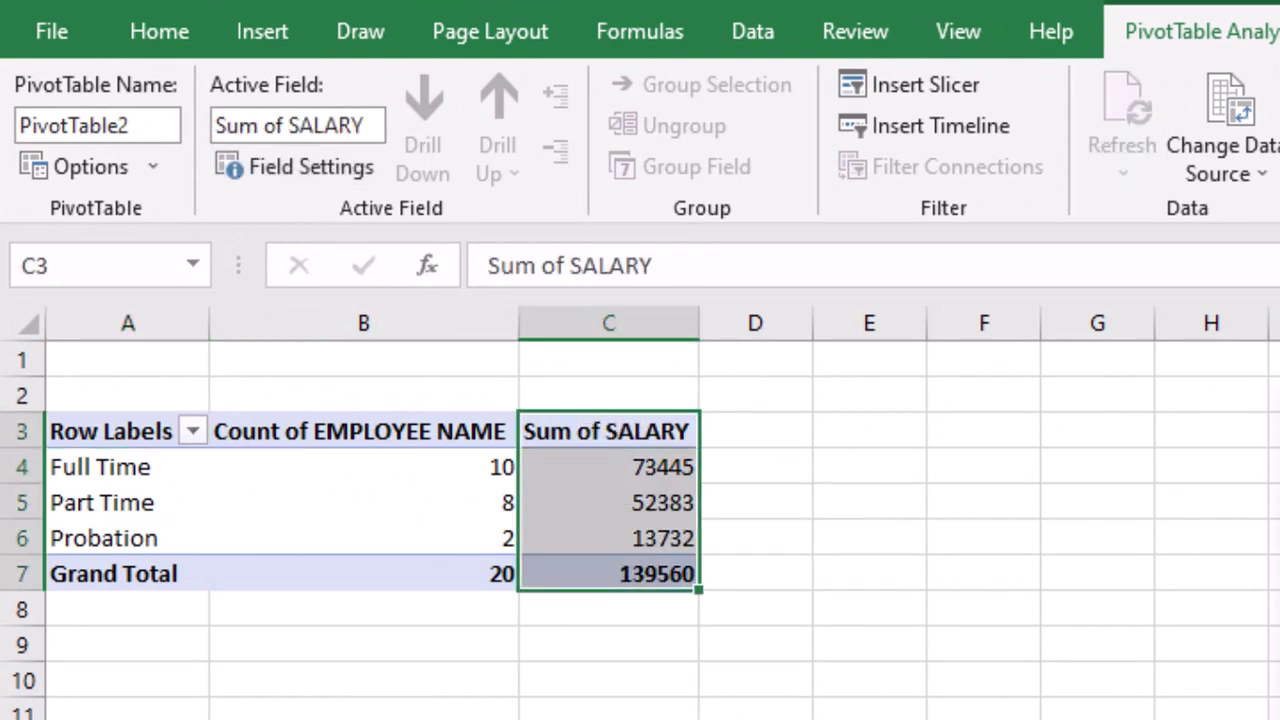
{"action": "key", "text": "Return"}
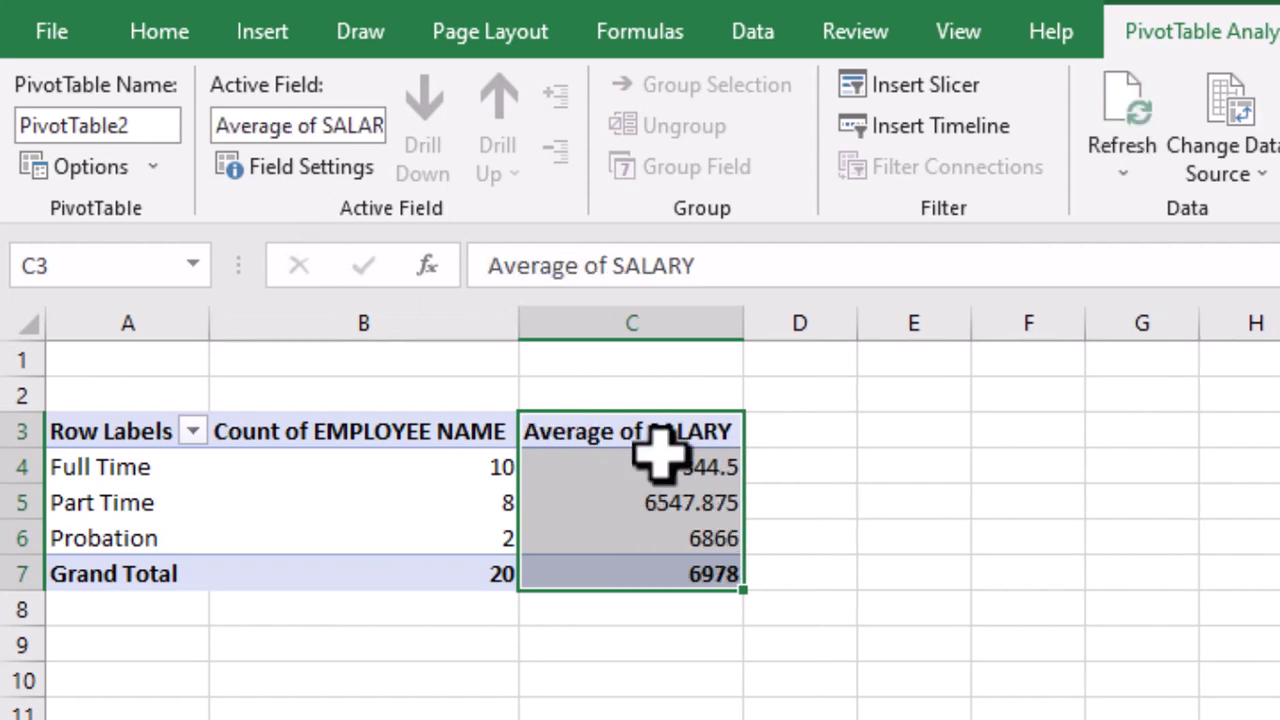
{"action": "left_click", "coordinate": [683, 540]}
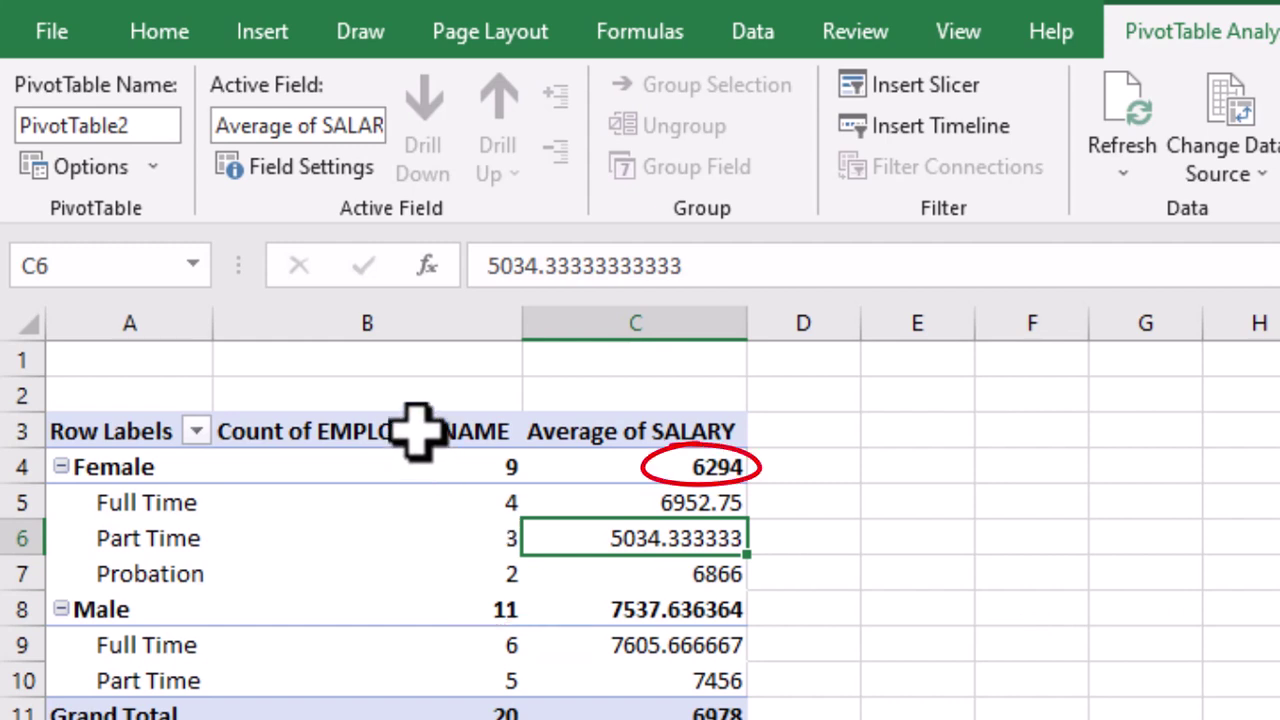
Step: Undo the Average change so the gender-and-status pivot shows Sum of SALARY again
{"action": "mouse_move", "coordinate": [417, 428]}
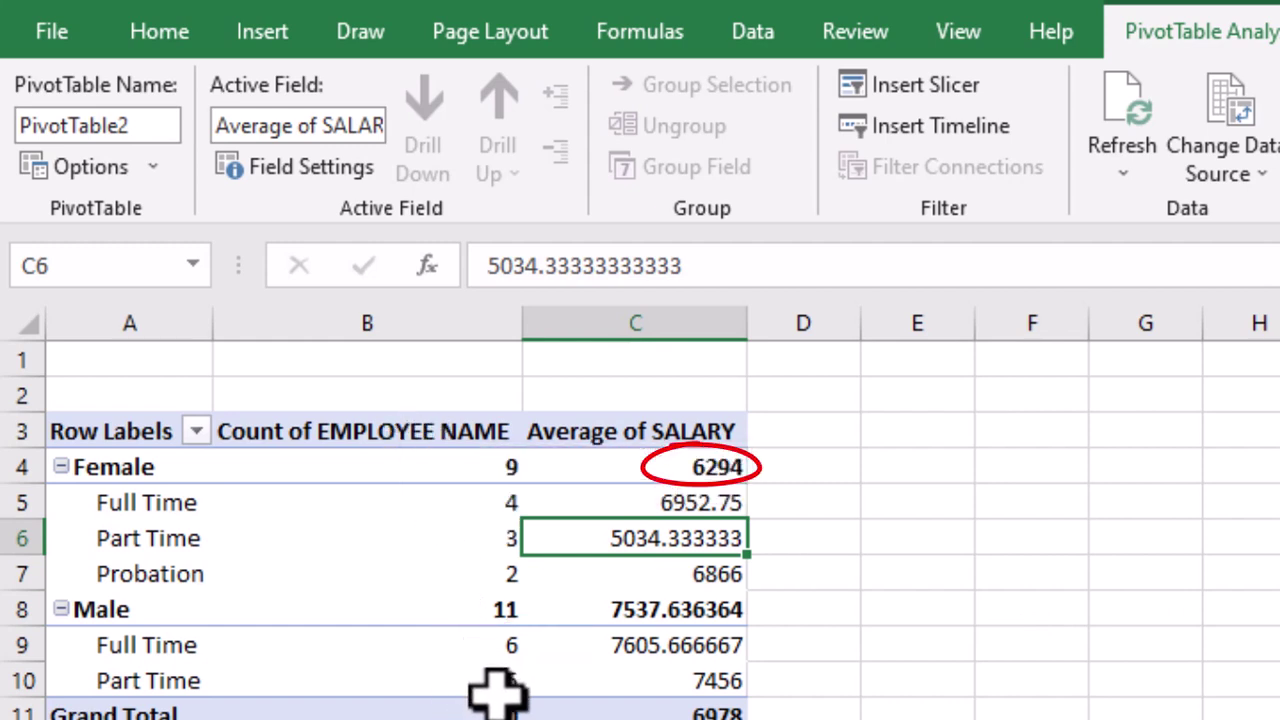
{"action": "mouse_move", "coordinate": [489, 678]}
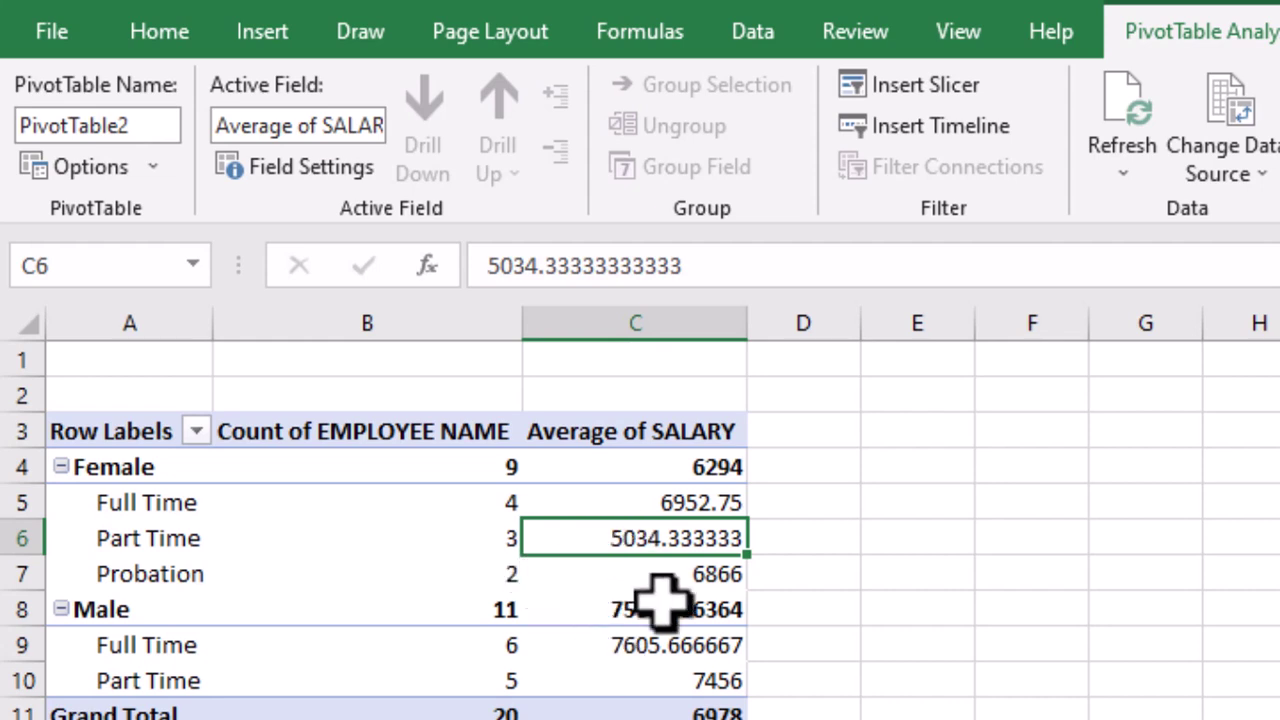
{"action": "key", "text": "ctrl+z"}
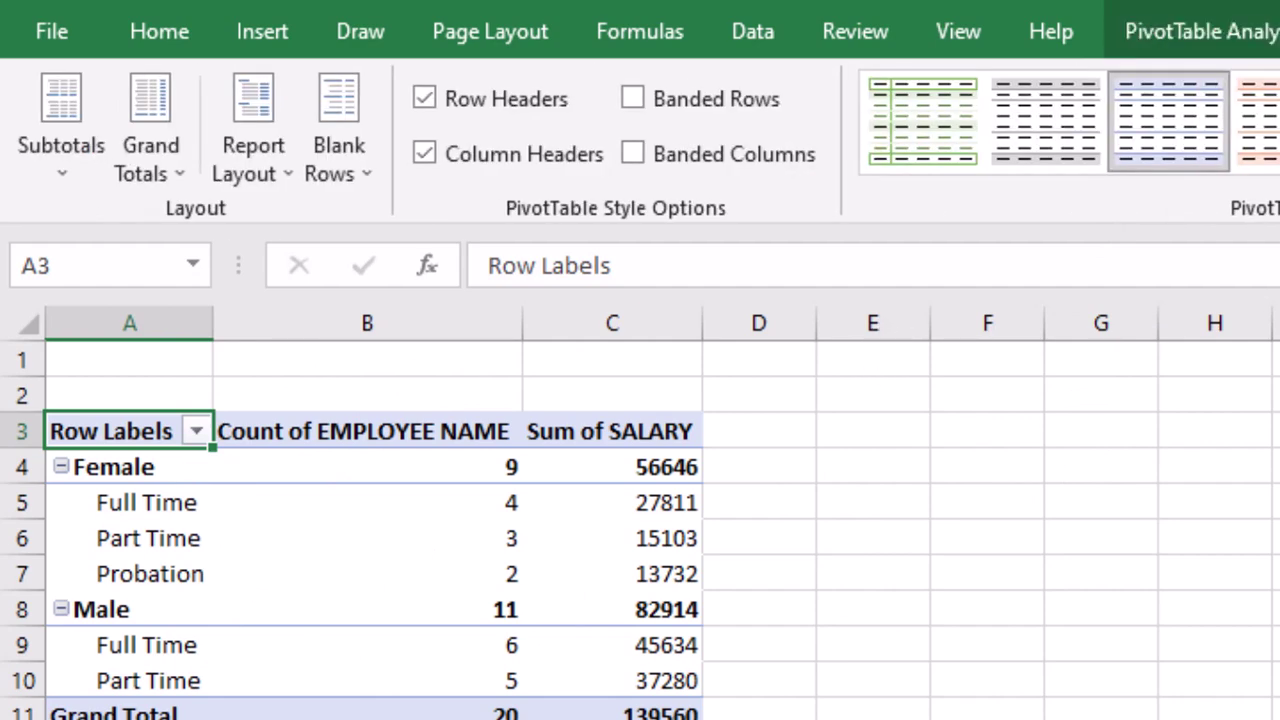
Step: Keep grand totals on for rows and columns and show subtotals at the top of each group
{"action": "left_click", "coordinate": [180, 178]}
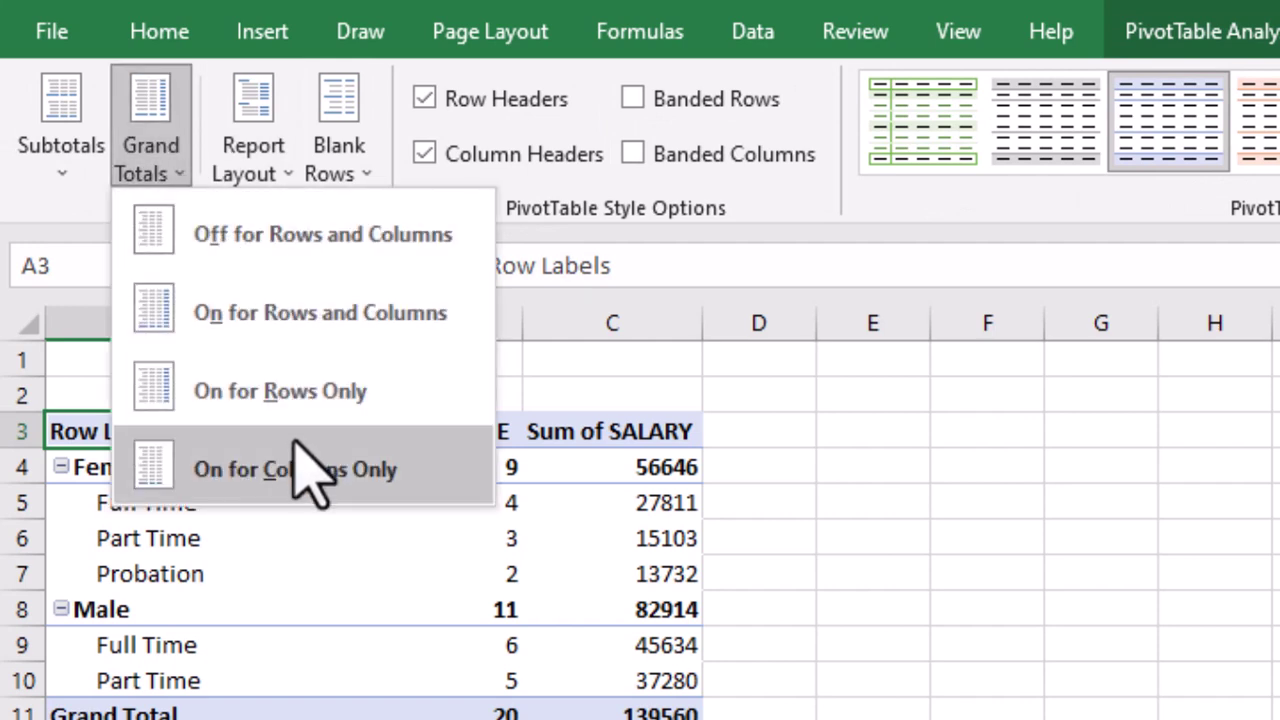
{"action": "left_click", "coordinate": [273, 320]}
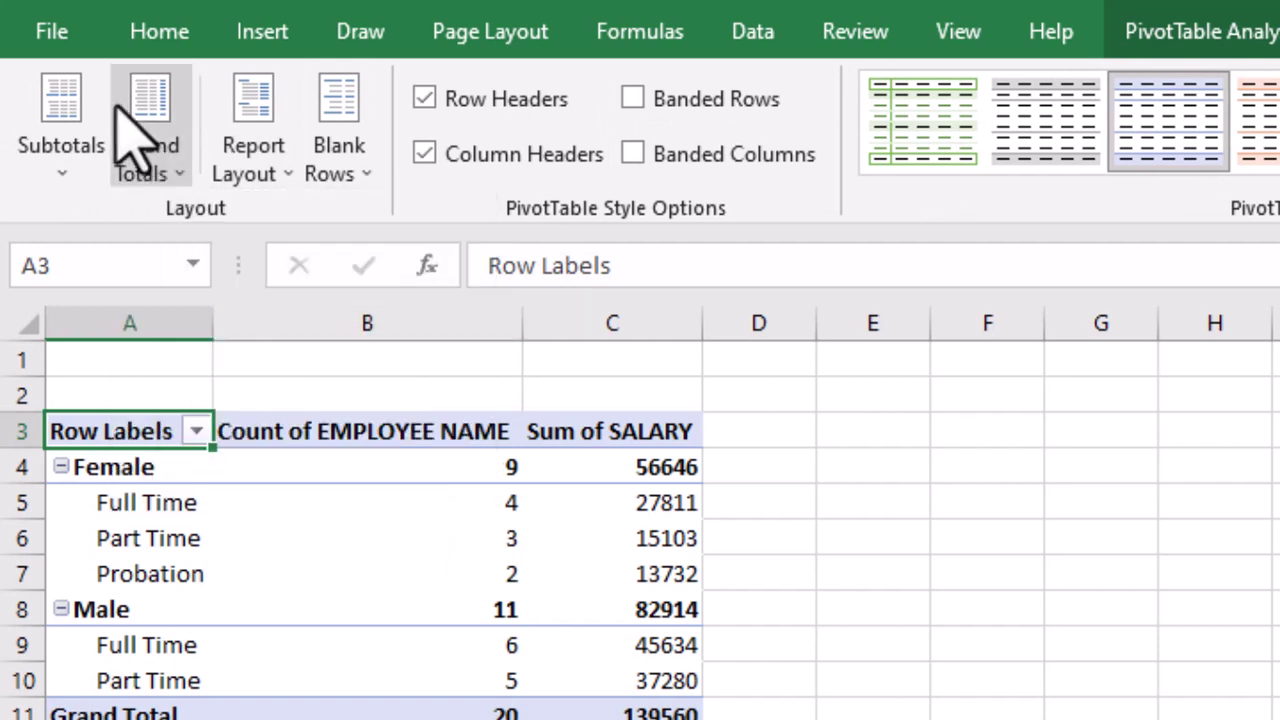
{"action": "left_click", "coordinate": [74, 168]}
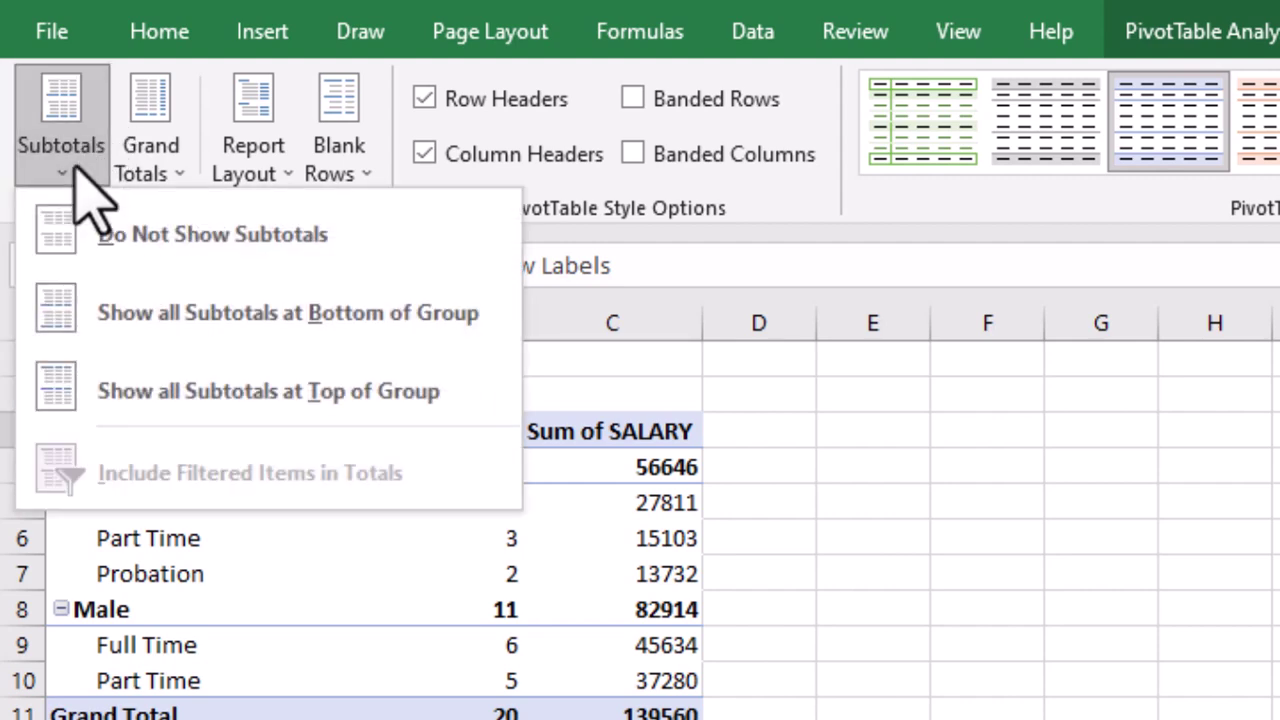
{"action": "left_click", "coordinate": [225, 392]}
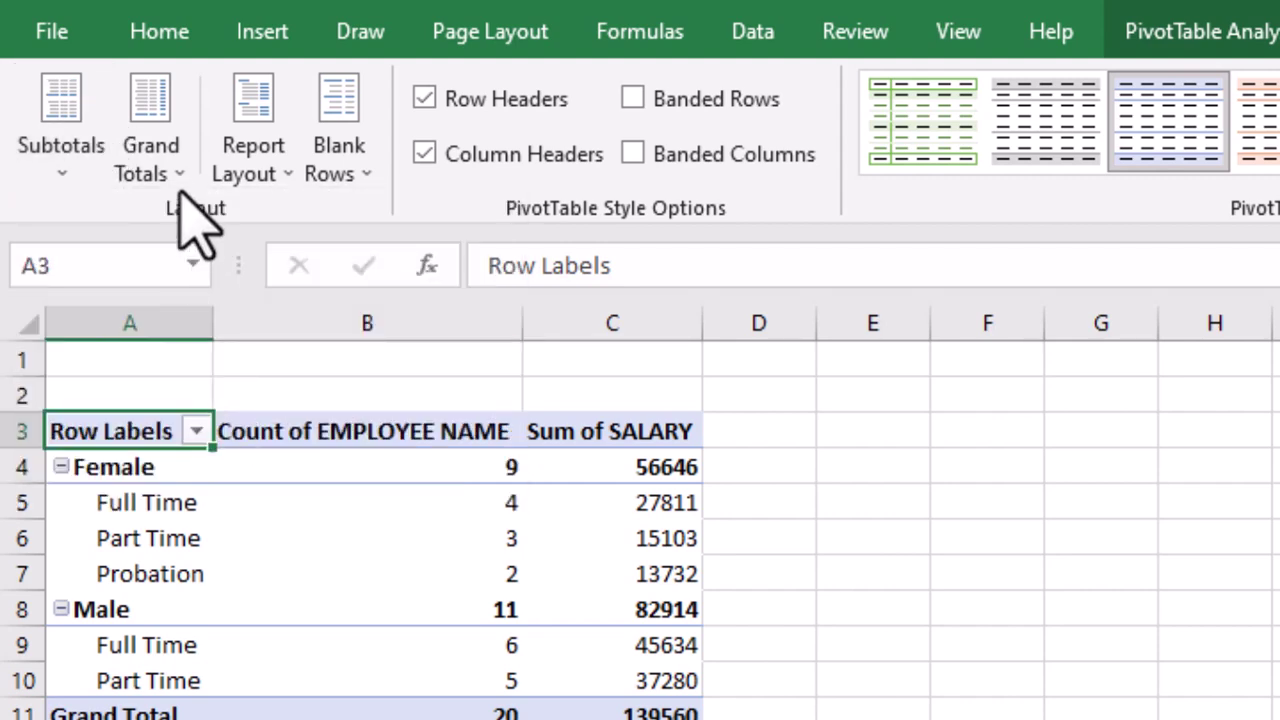
{"action": "left_click", "coordinate": [55, 160]}
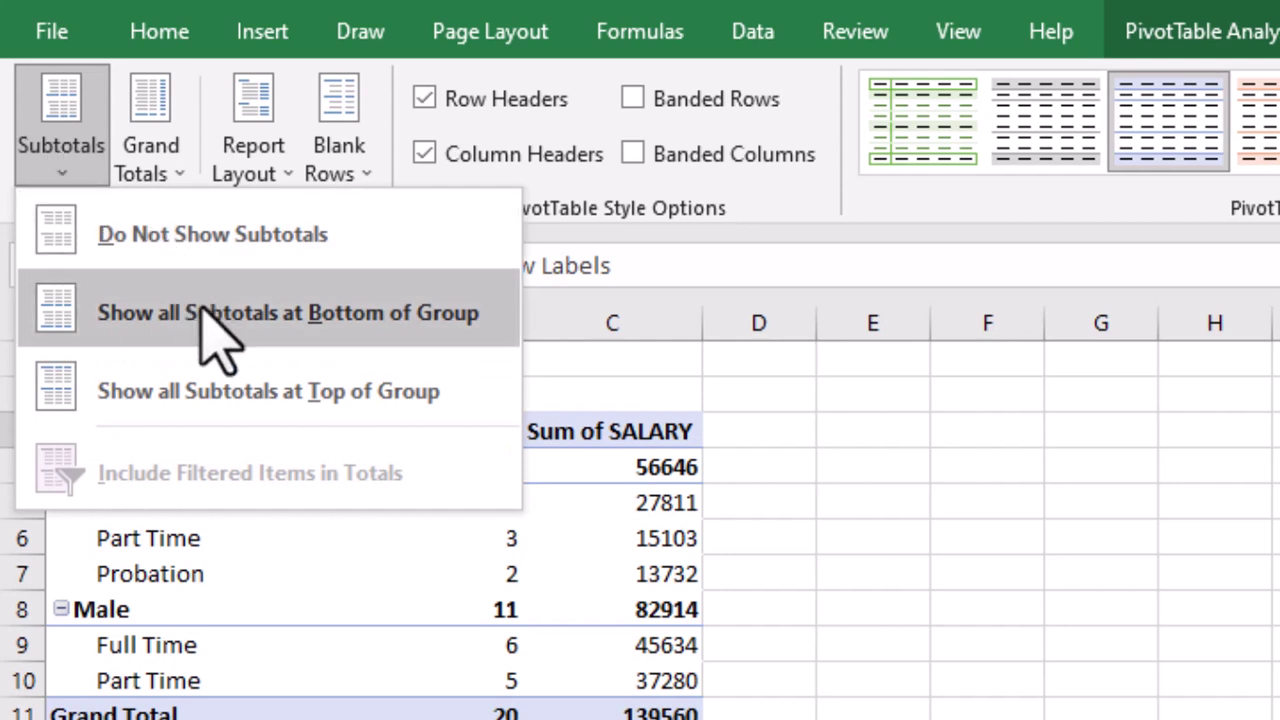
{"action": "left_click", "coordinate": [260, 316]}
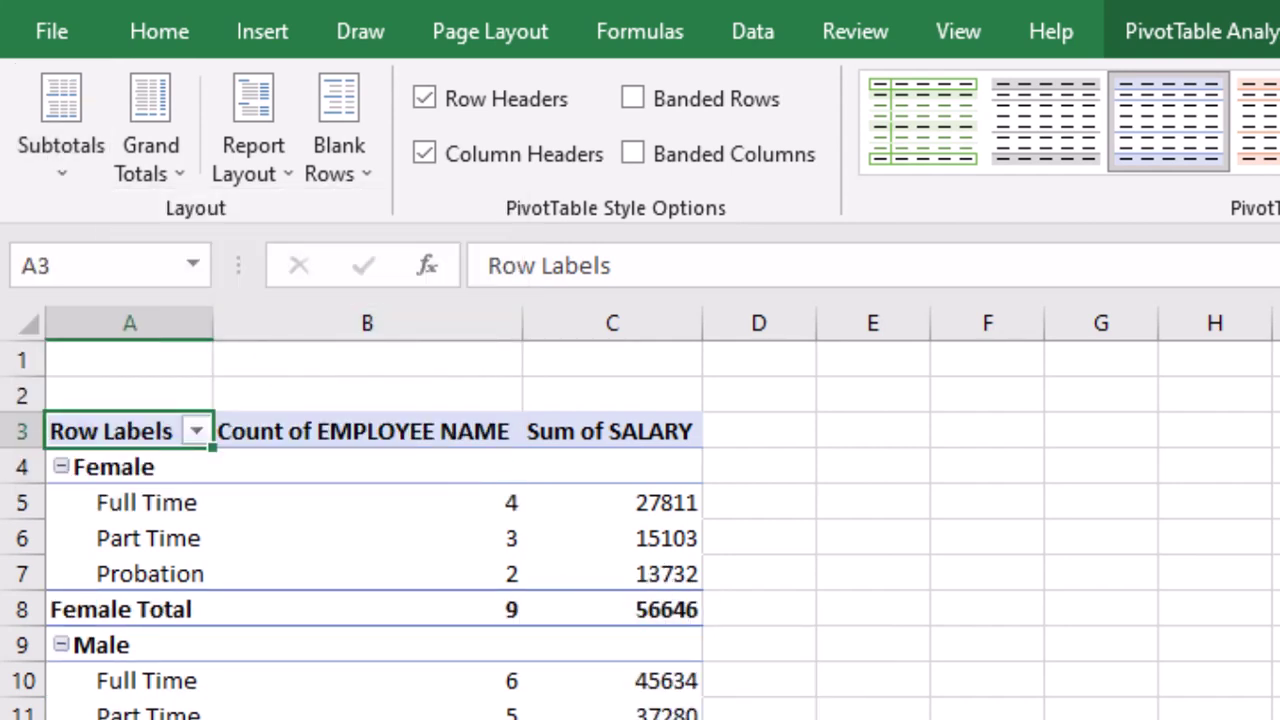
{"action": "left_click", "coordinate": [148, 180]}
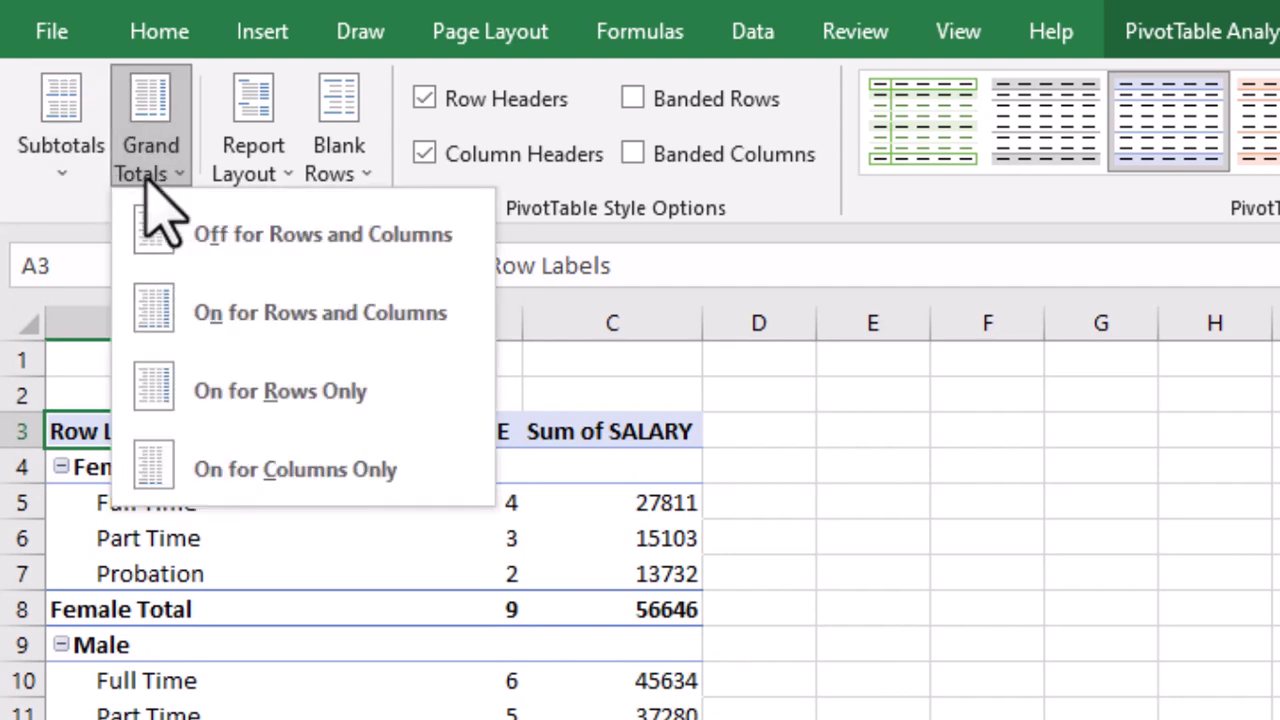
{"action": "left_click", "coordinate": [62, 170]}
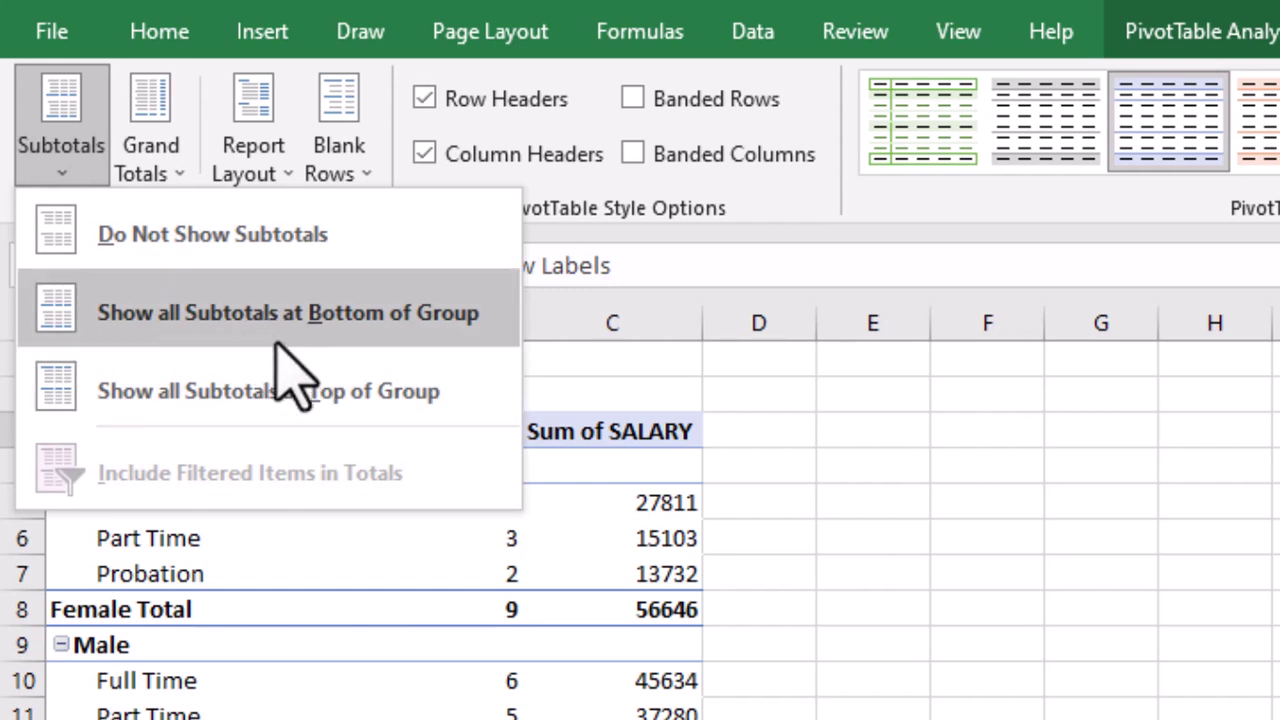
{"action": "left_click", "coordinate": [285, 388]}
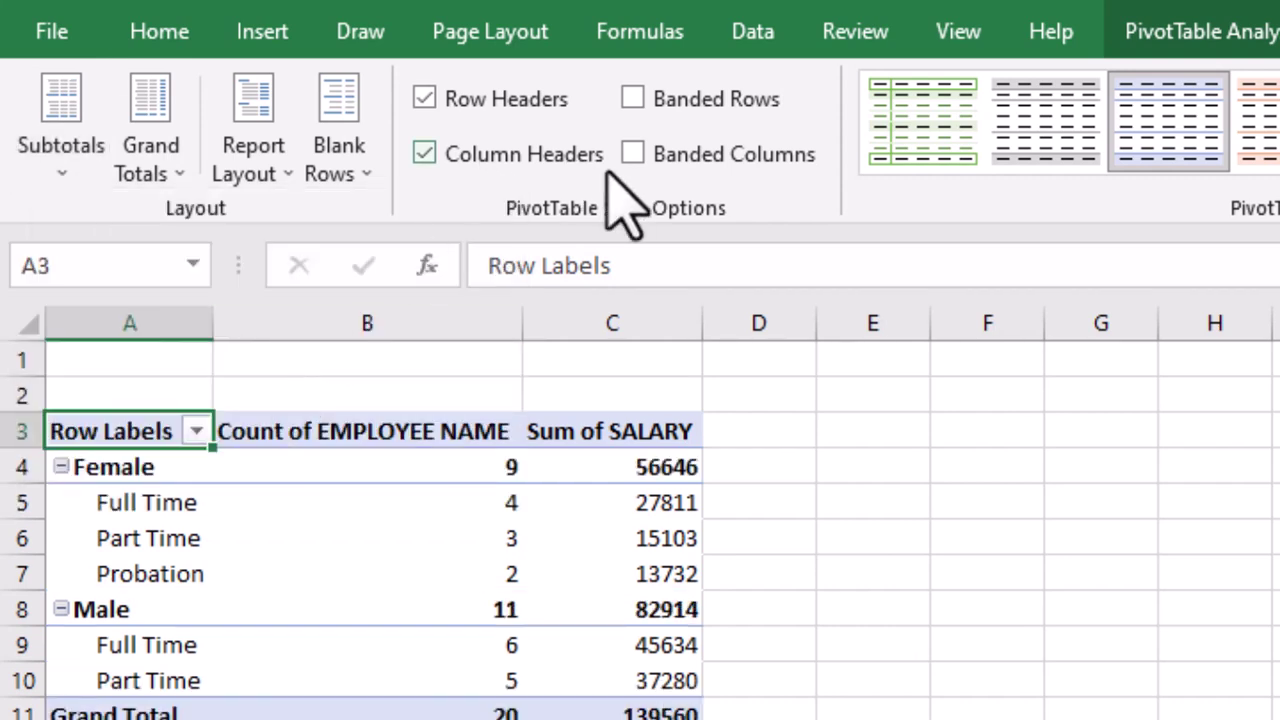
Step: Switch the pivot report layout to outline form, then to tabular form
{"action": "left_click", "coordinate": [275, 180]}
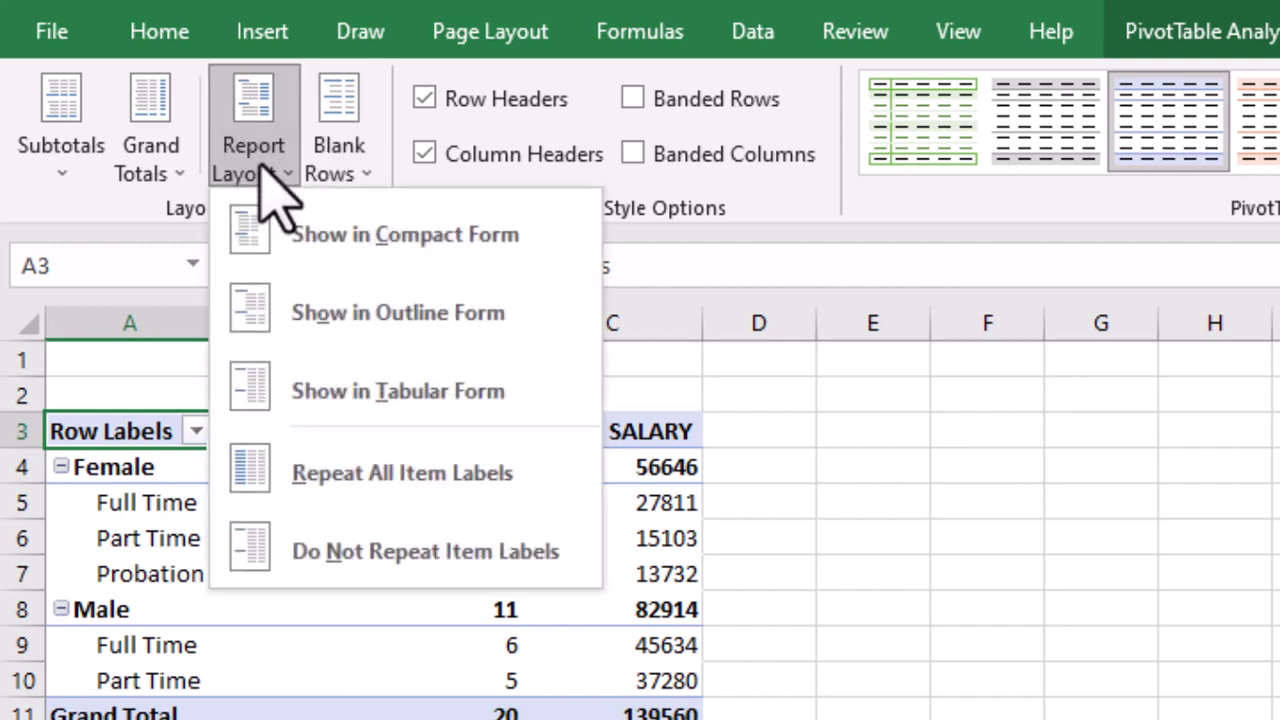
{"action": "left_click", "coordinate": [345, 315]}
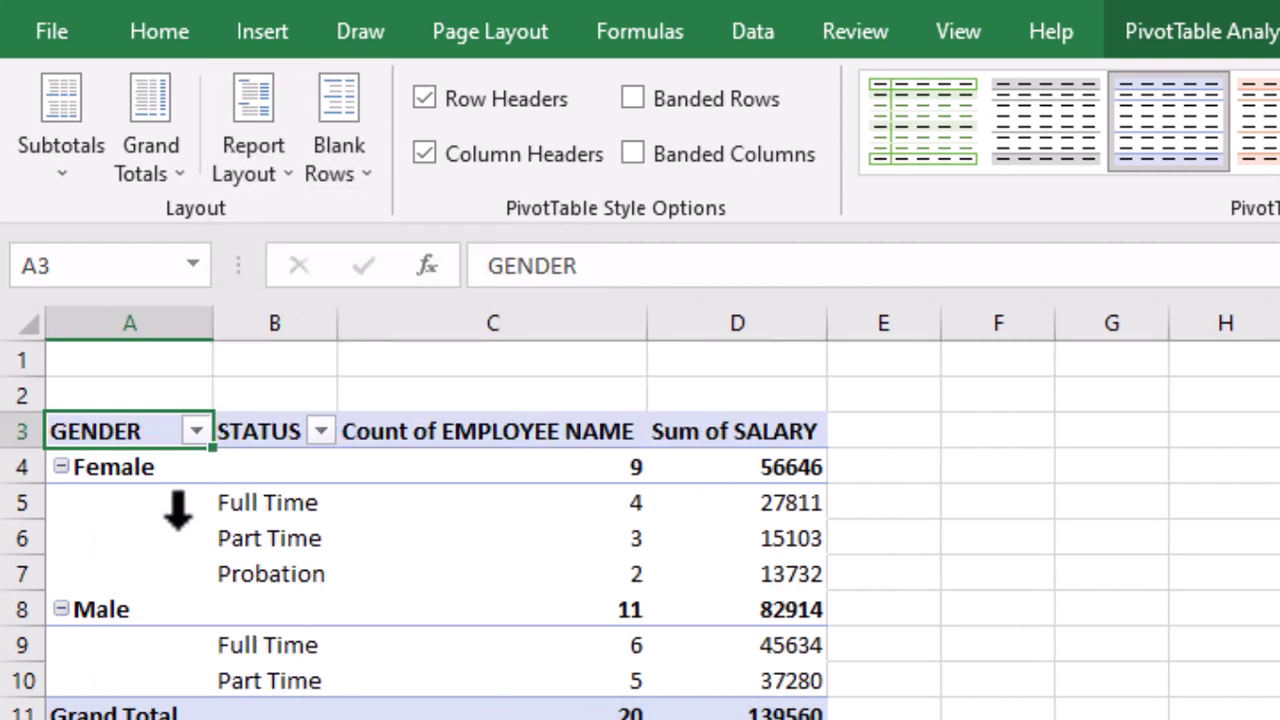
{"action": "left_click", "coordinate": [260, 170]}
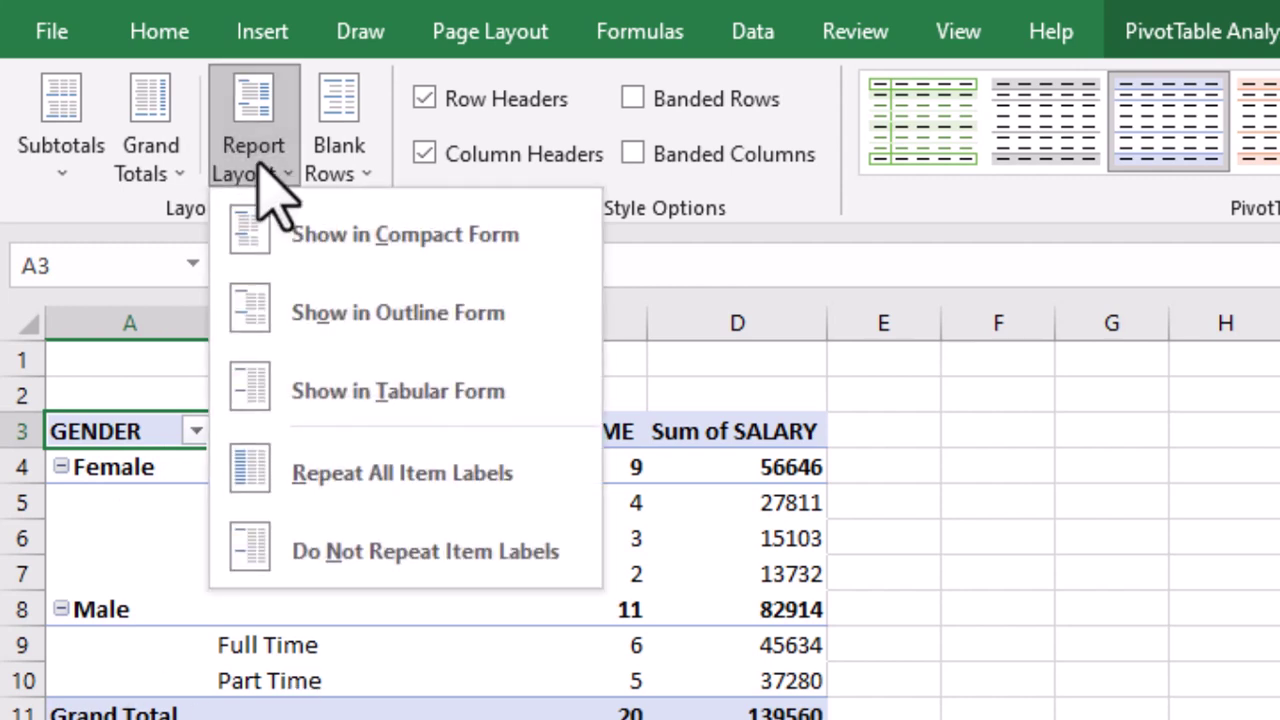
{"action": "left_click", "coordinate": [355, 395]}
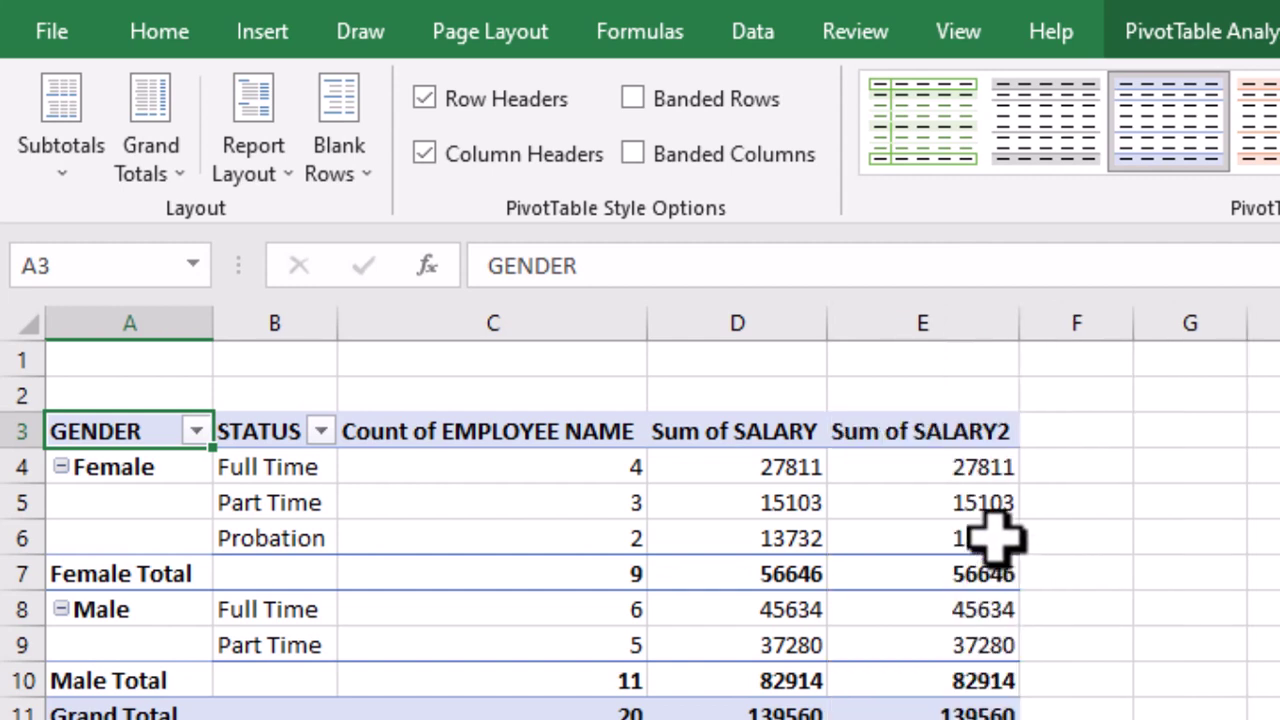
Step: Set the Sum of SALARY2 field to Average, then open Field Settings for column F's salary field
{"action": "left_click", "coordinate": [937, 430]}
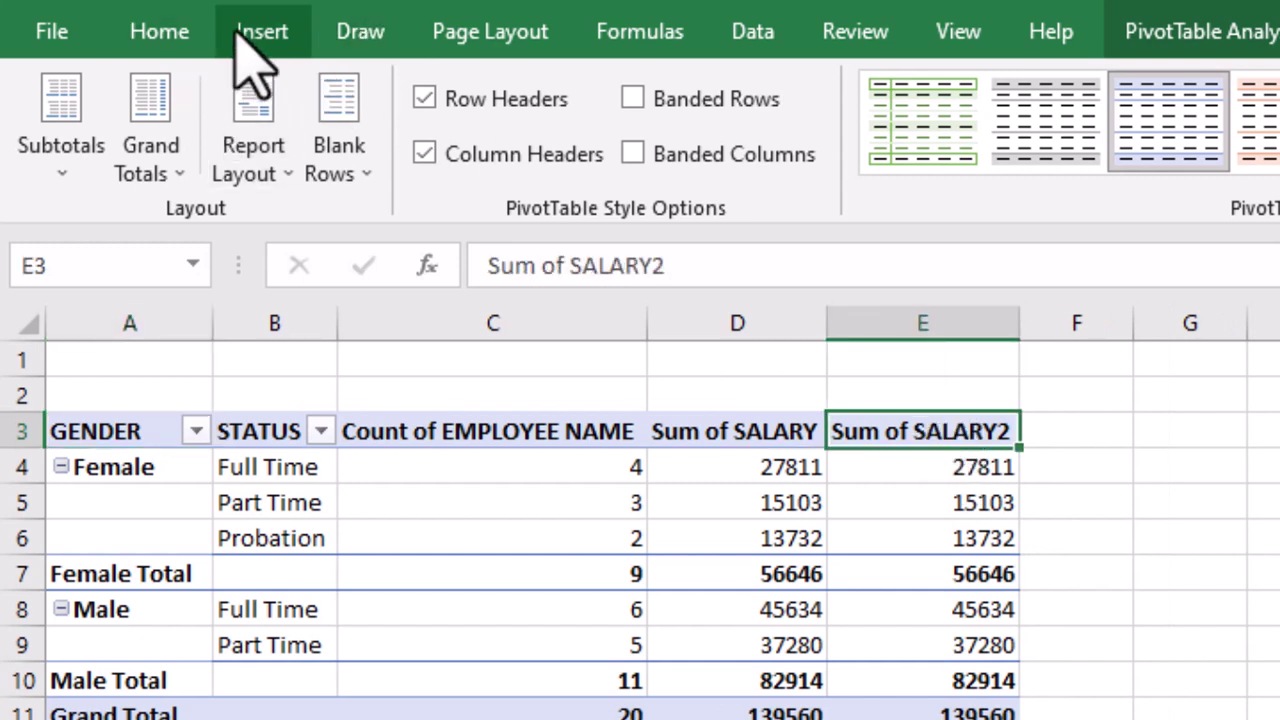
{"action": "left_click", "coordinate": [1255, 32]}
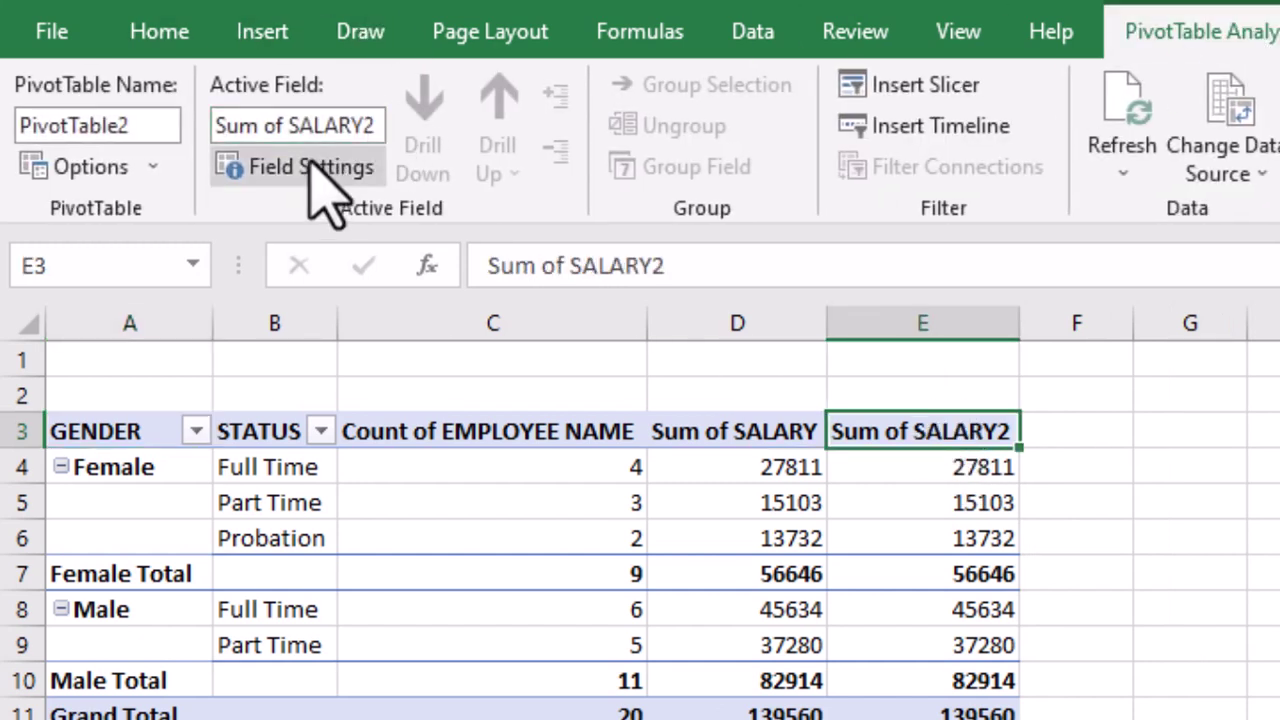
{"action": "left_click", "coordinate": [310, 168]}
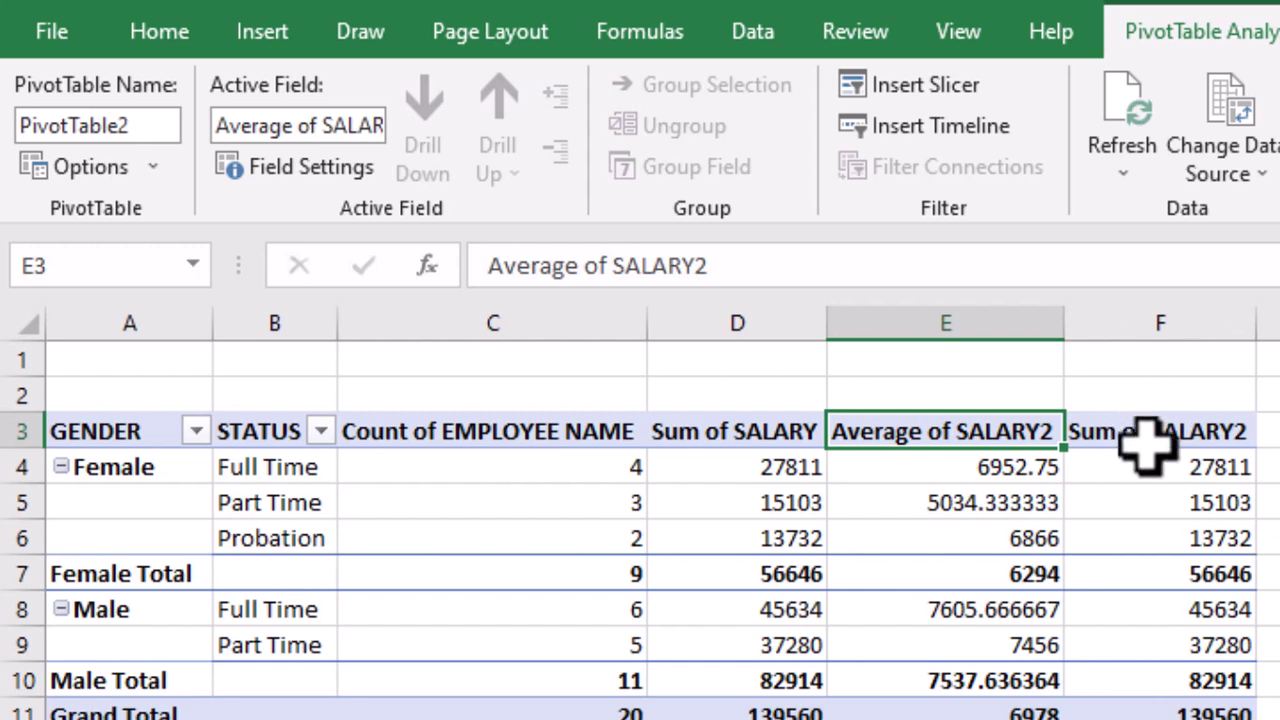
{"action": "left_click", "coordinate": [1143, 440]}
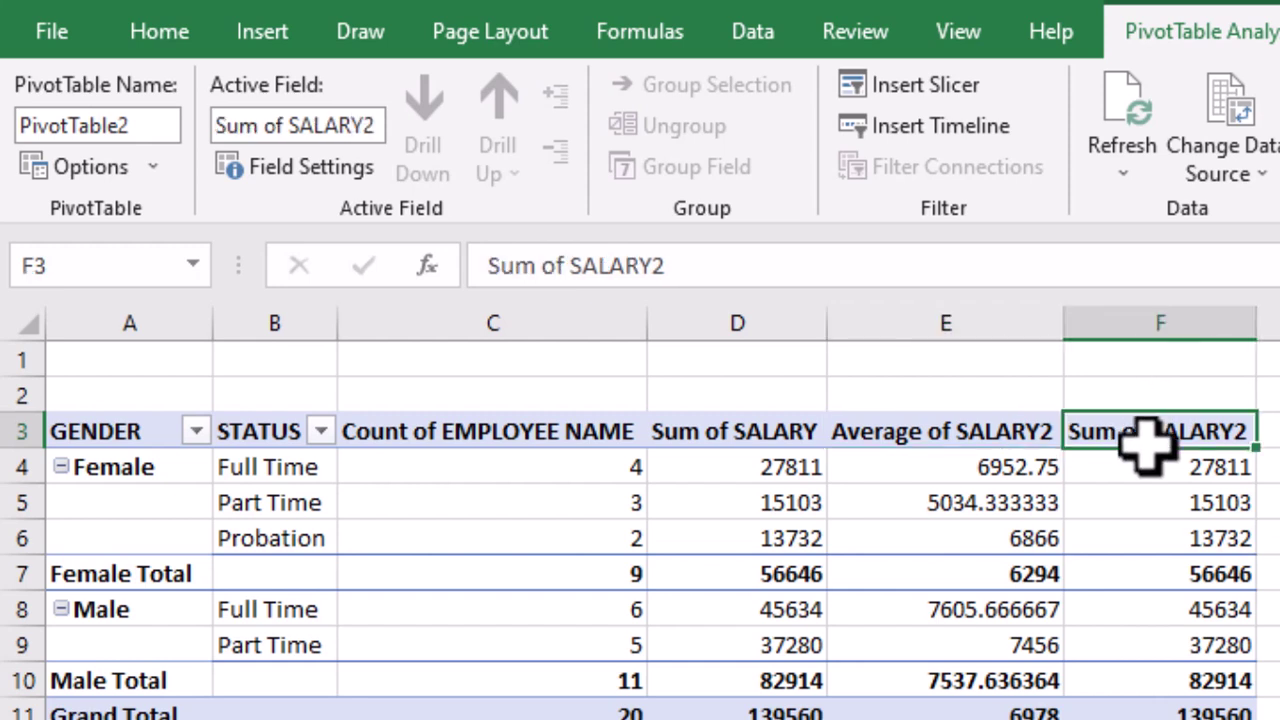
{"action": "left_click", "coordinate": [322, 172]}
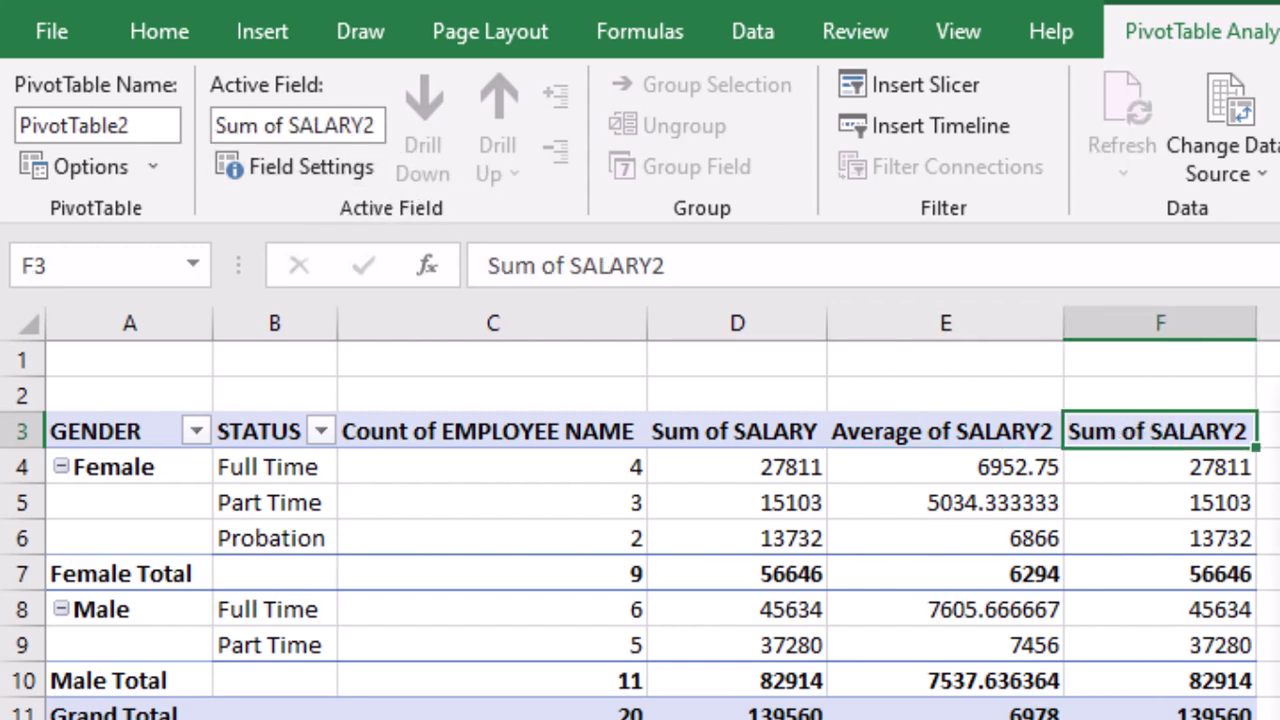
Step: Summarise column F as Max of SALARY2, then start a PivotChart with Alt+J, T, C
{"action": "key", "text": "Return"}
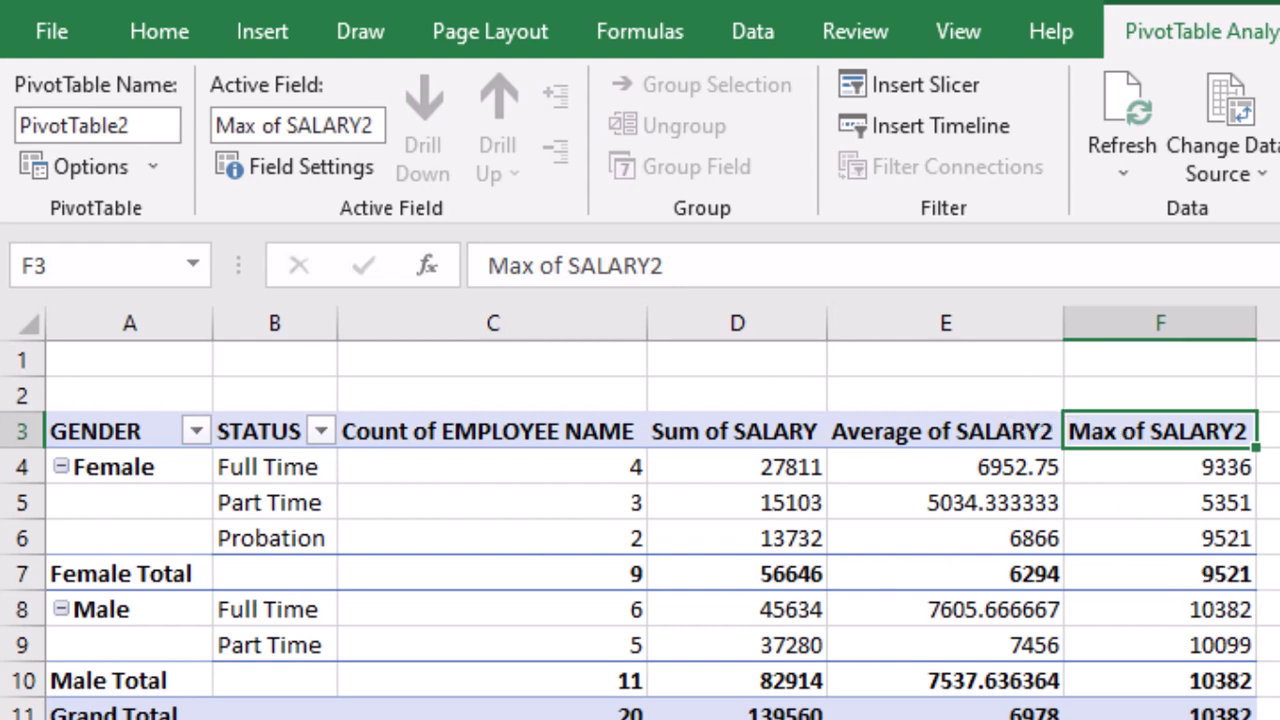
{"action": "key", "text": "alt+j"}
{"action": "key", "text": "t"}
{"action": "key", "text": "c"}
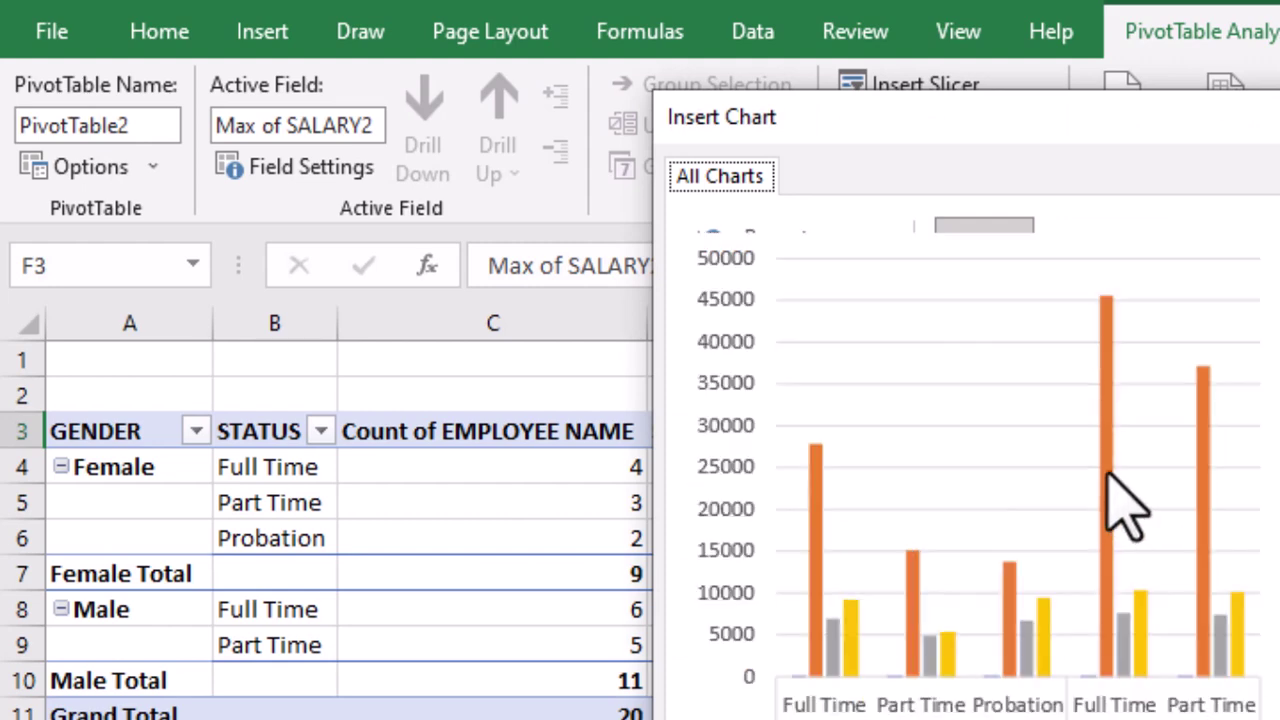
Step: Insert a Clustered Column PivotChart of count, sum, average and max salary
{"action": "double_click", "coordinate": [1108, 500]}
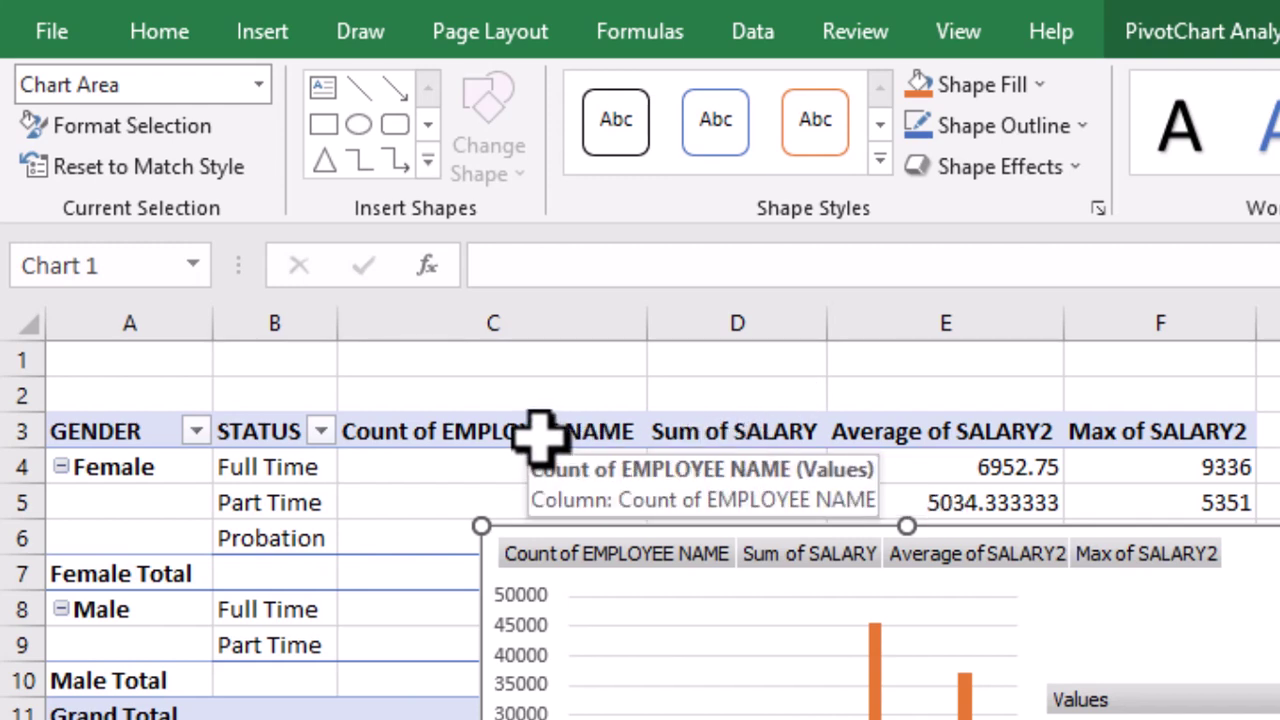
Step: Select Chart 1 and move it off the Sum of SALARY and Average salary columns
{"action": "left_click_drag", "start_coordinate": [750, 435], "coordinate": [750, 719]}
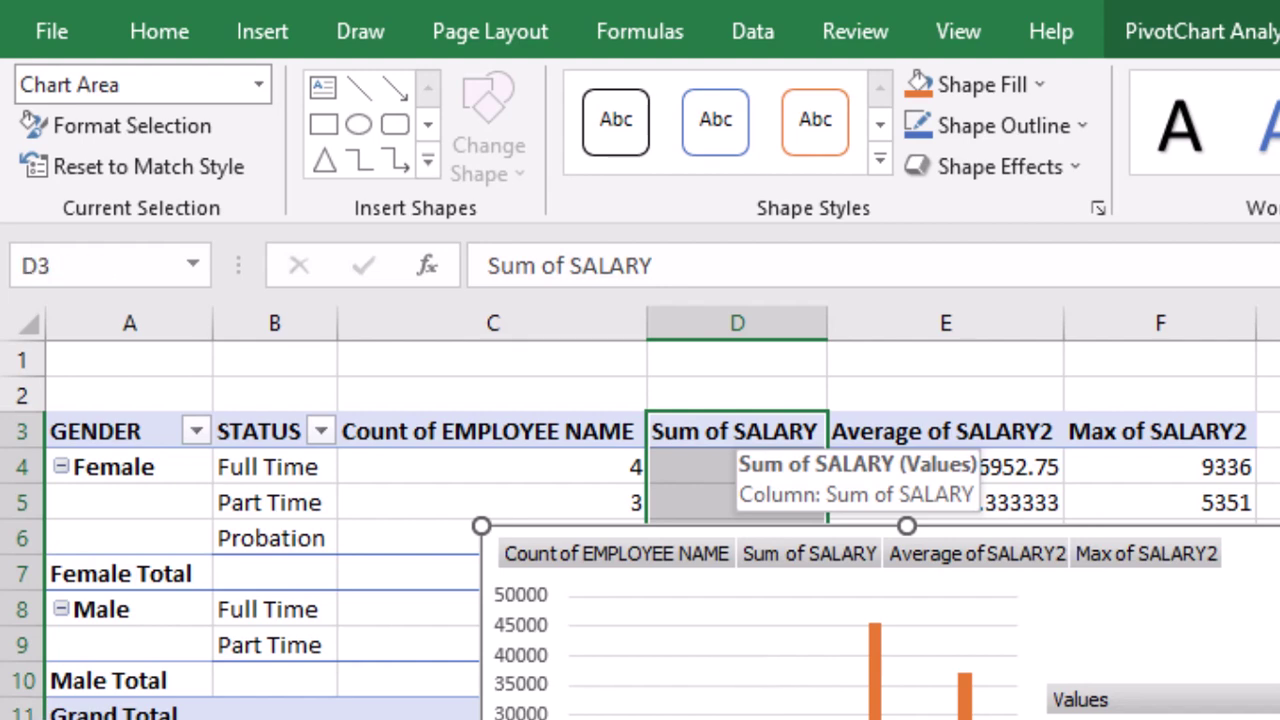
{"action": "left_click", "coordinate": [1262, 598]}
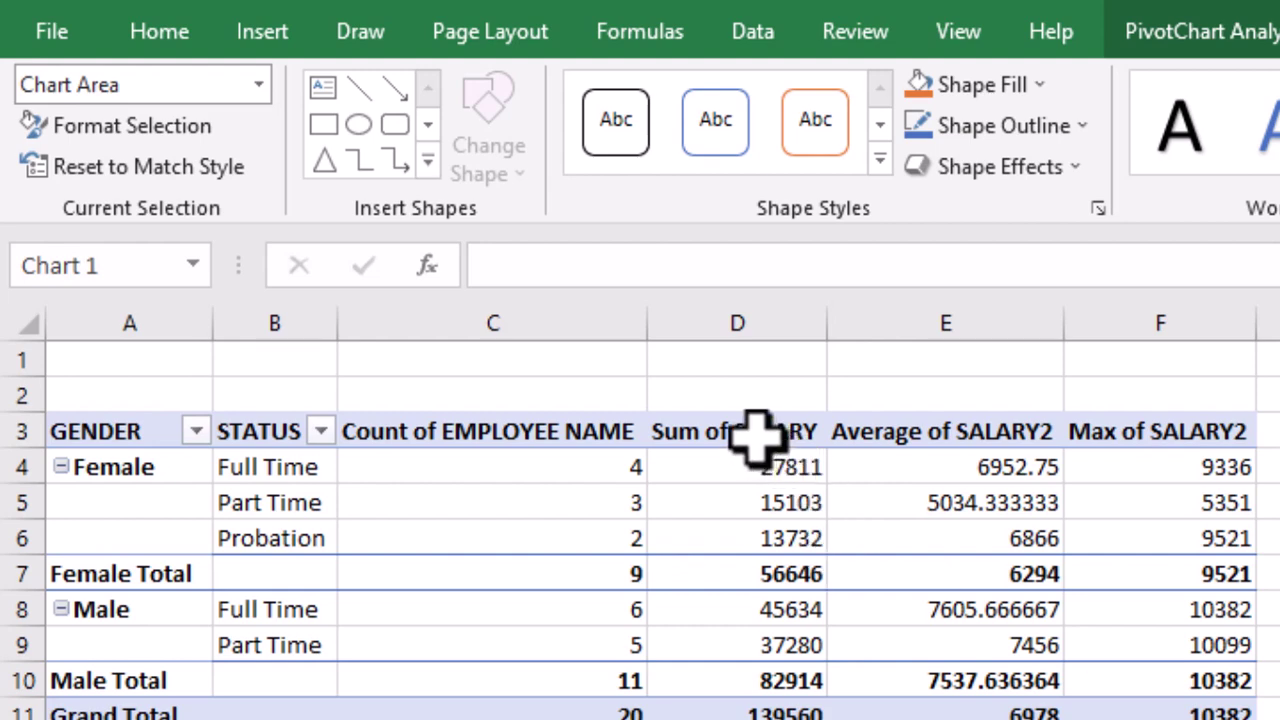
{"action": "left_click_drag", "start_coordinate": [757, 432], "coordinate": [748, 700]}
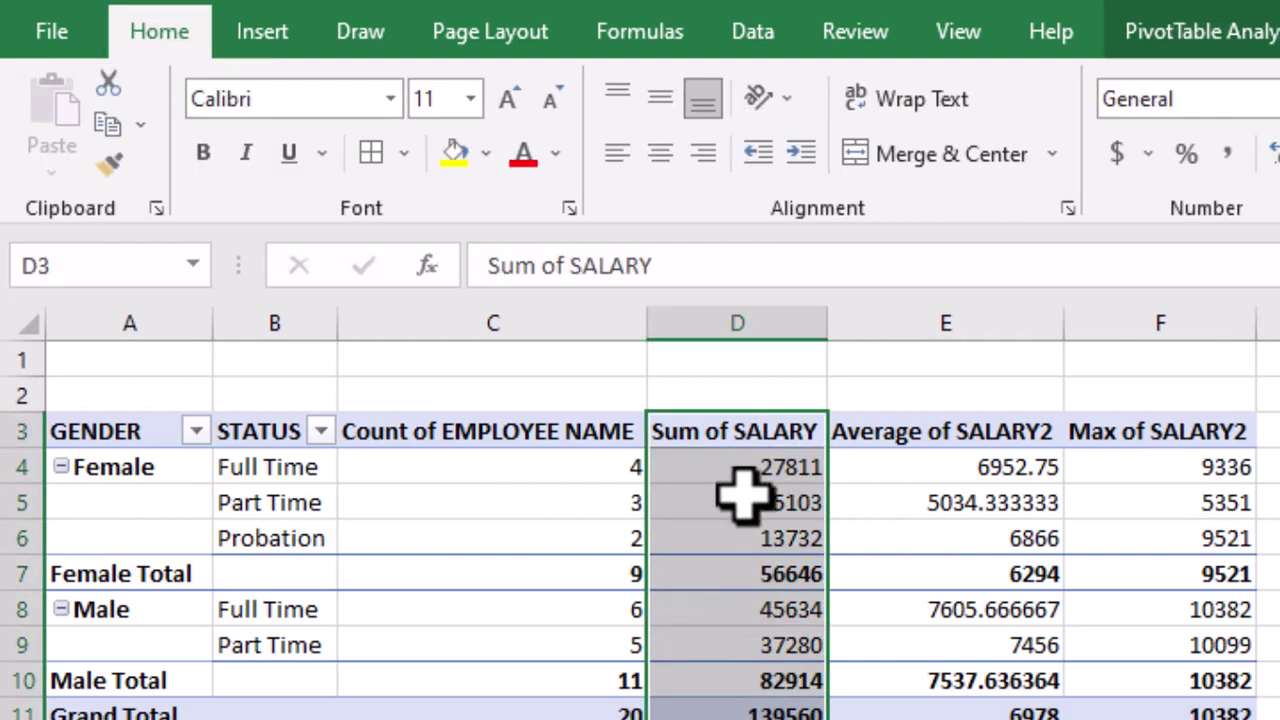
{"action": "left_click_drag", "start_coordinate": [740, 500], "coordinate": [945, 715]}
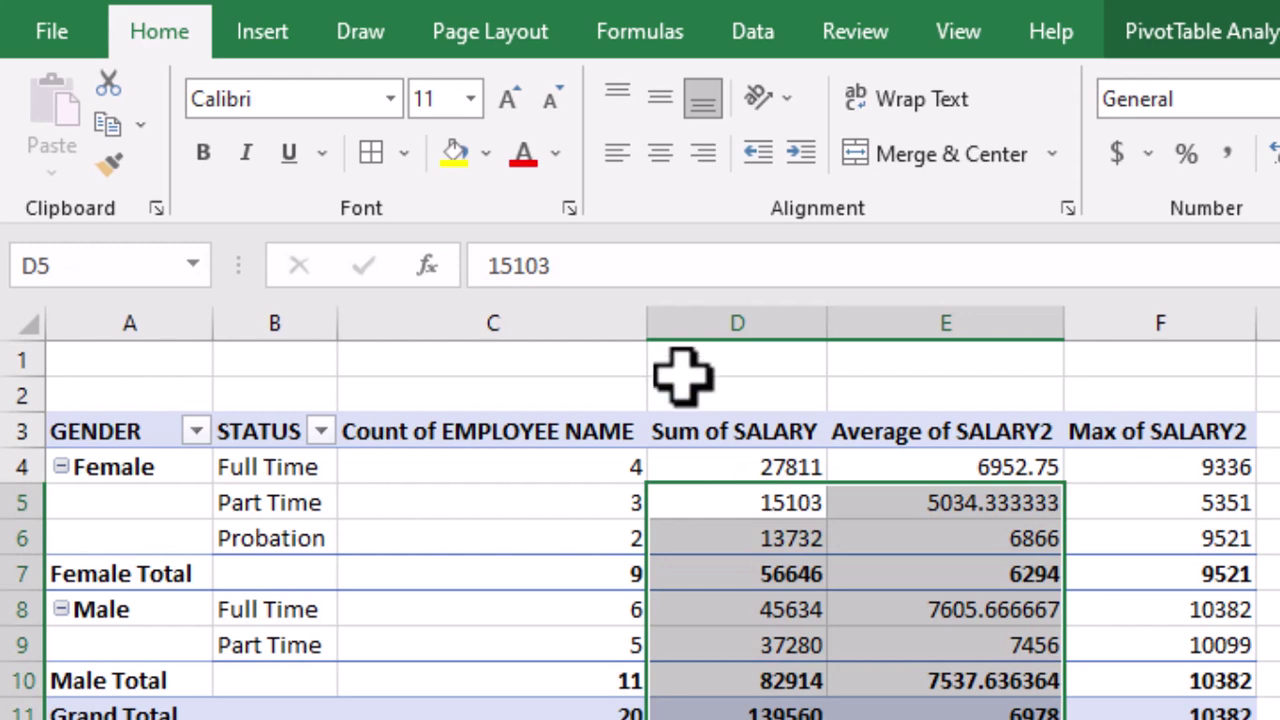
Step: Select the Sum of SALARY and Average of SALARY2 values to review them, then deselect
{"action": "left_click", "coordinate": [700, 443]}
{"action": "mouse_move", "coordinate": [700, 443]}
{"action": "left_mouse_down"}
{"action": "mouse_move", "coordinate": [750, 655]}
{"action": "mouse_move", "coordinate": [746, 695]}
{"action": "left_mouse_up"}
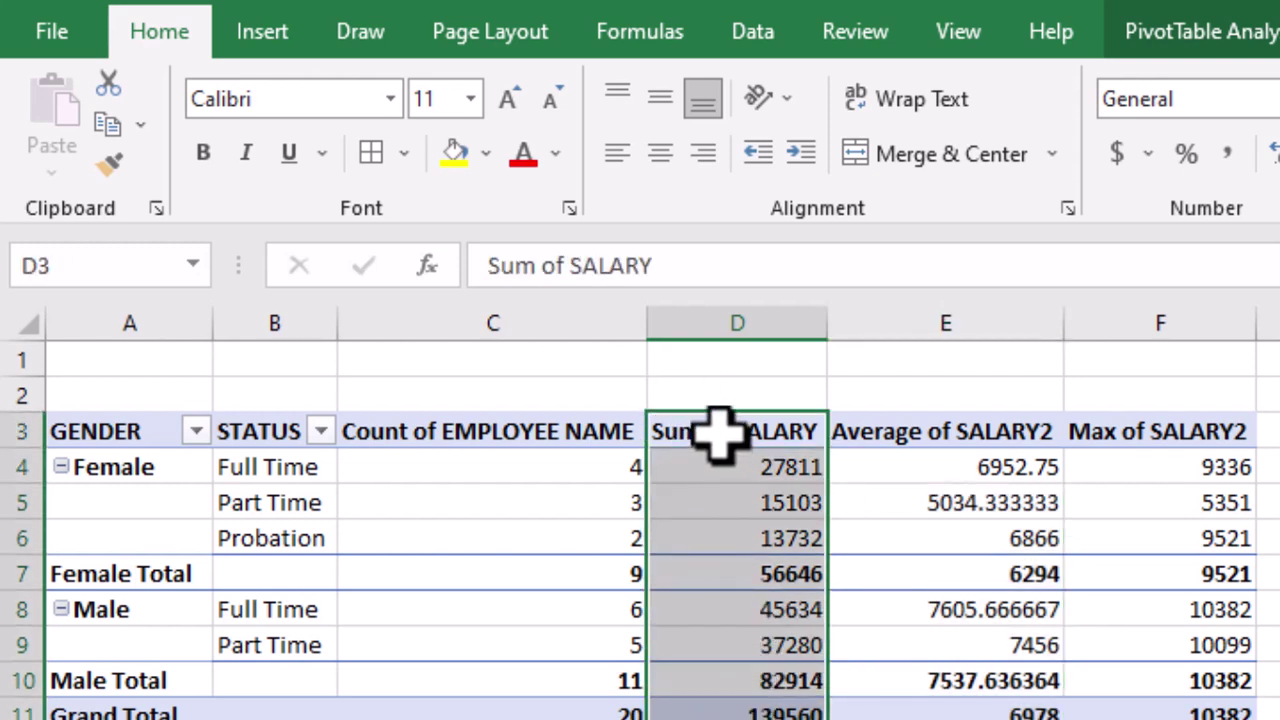
{"action": "left_click_drag", "start_coordinate": [718, 433], "coordinate": [805, 705]}
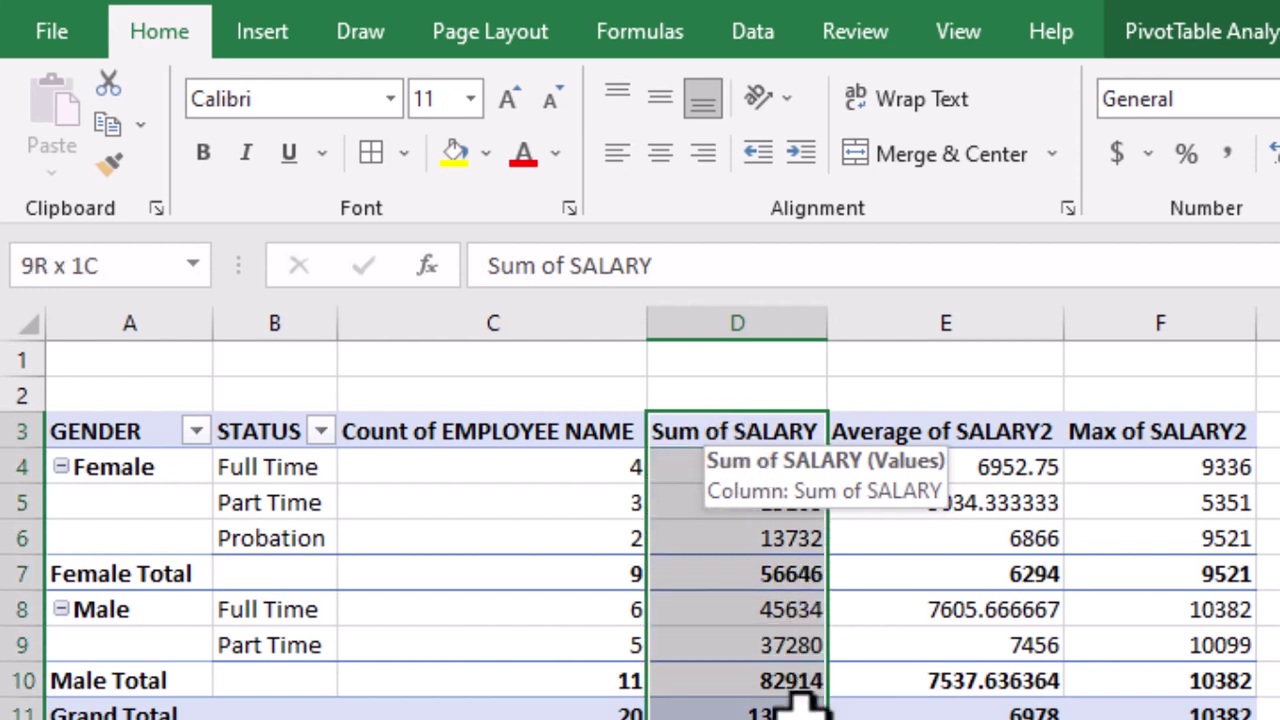
{"action": "left_click_drag", "start_coordinate": [745, 541], "coordinate": [950, 712]}
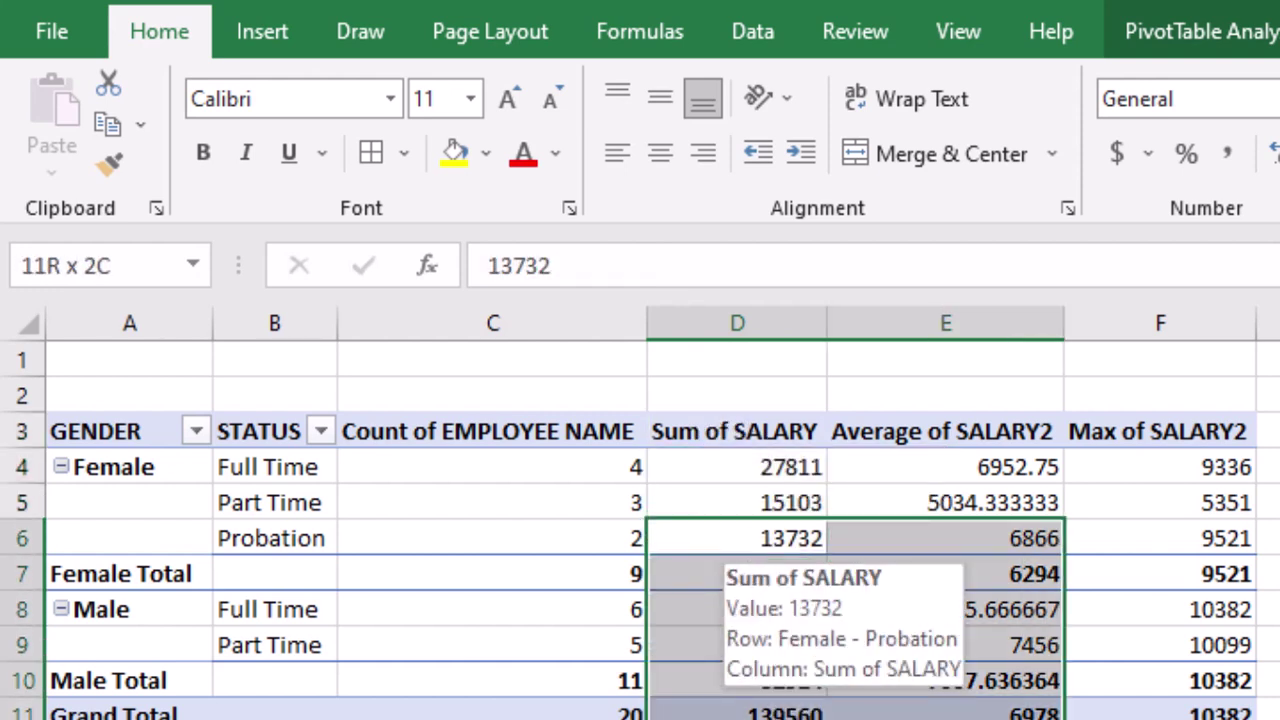
{"action": "left_click", "coordinate": [1275, 680]}
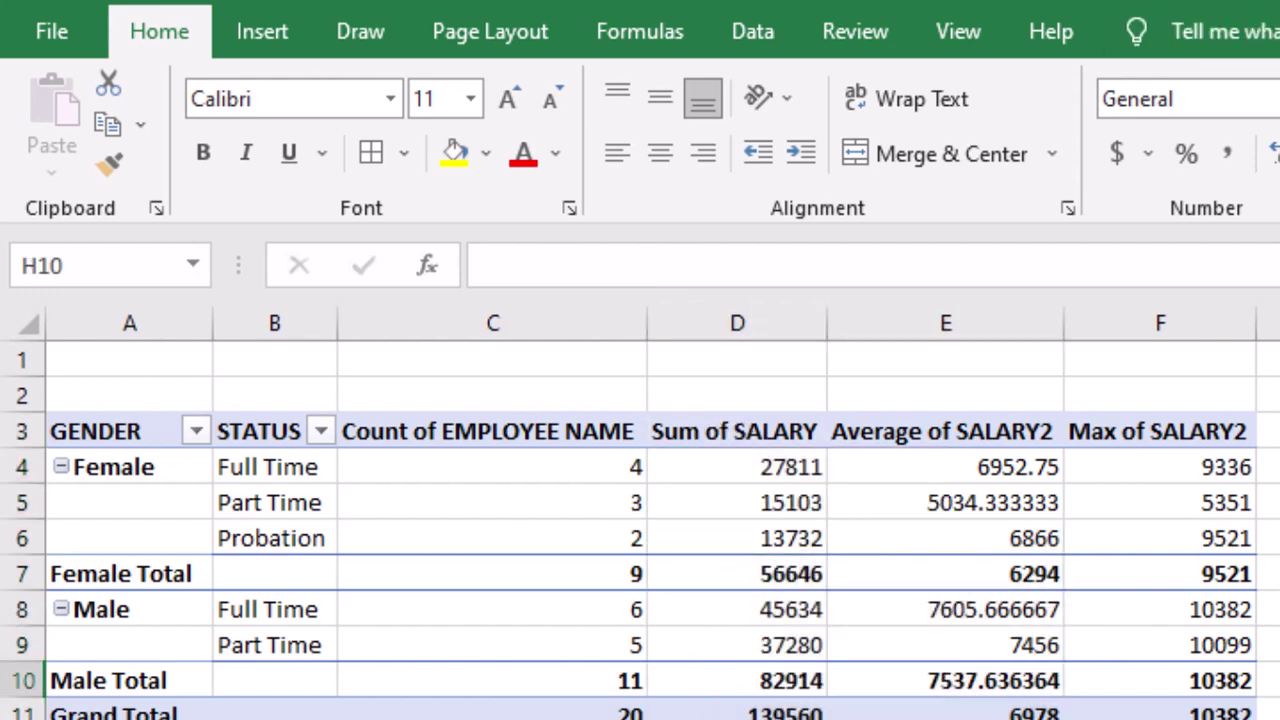